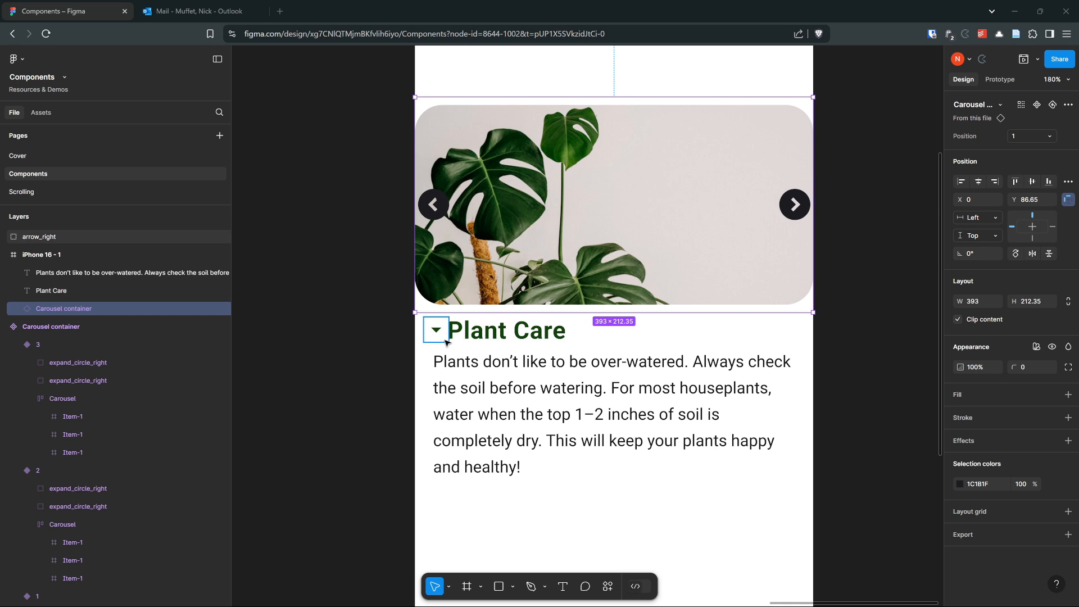
Step: Examine the Plant Care heading, its arrow icon and the paragraph below the carousel
scroll(337, 326, down, 1)
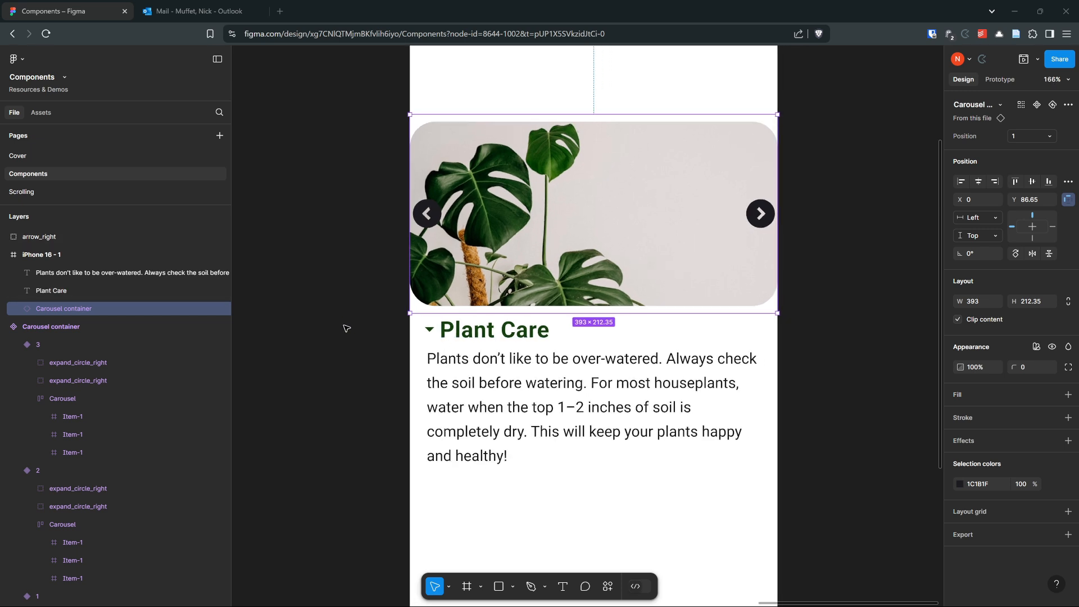
drag(353, 325, 537, 246)
click(614, 252)
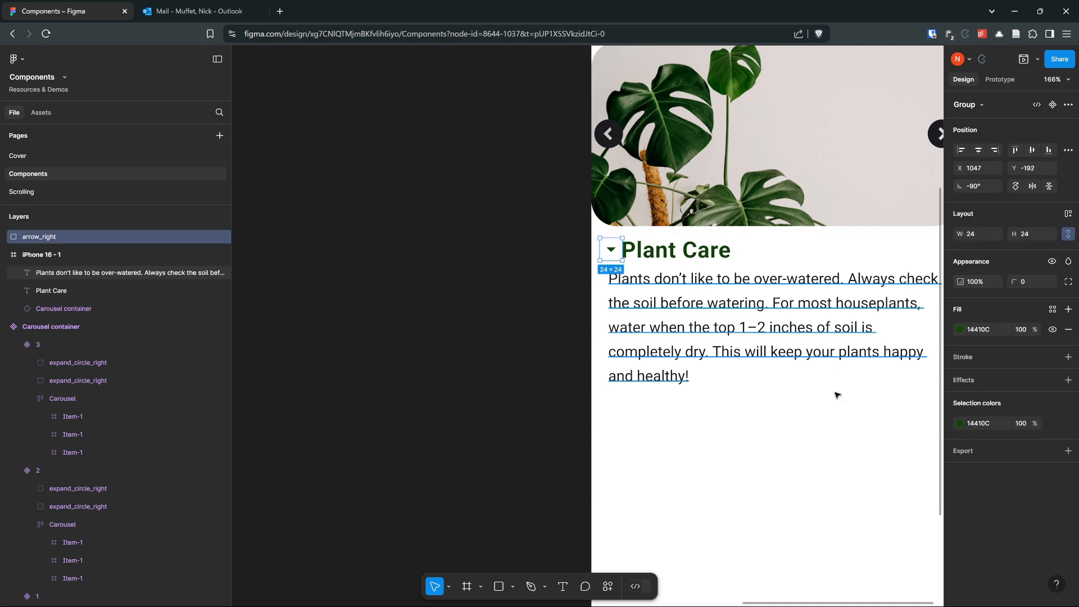
drag(825, 375, 651, 405)
scroll(648, 403, up, 5)
click(699, 464)
scroll(683, 465, down, 3)
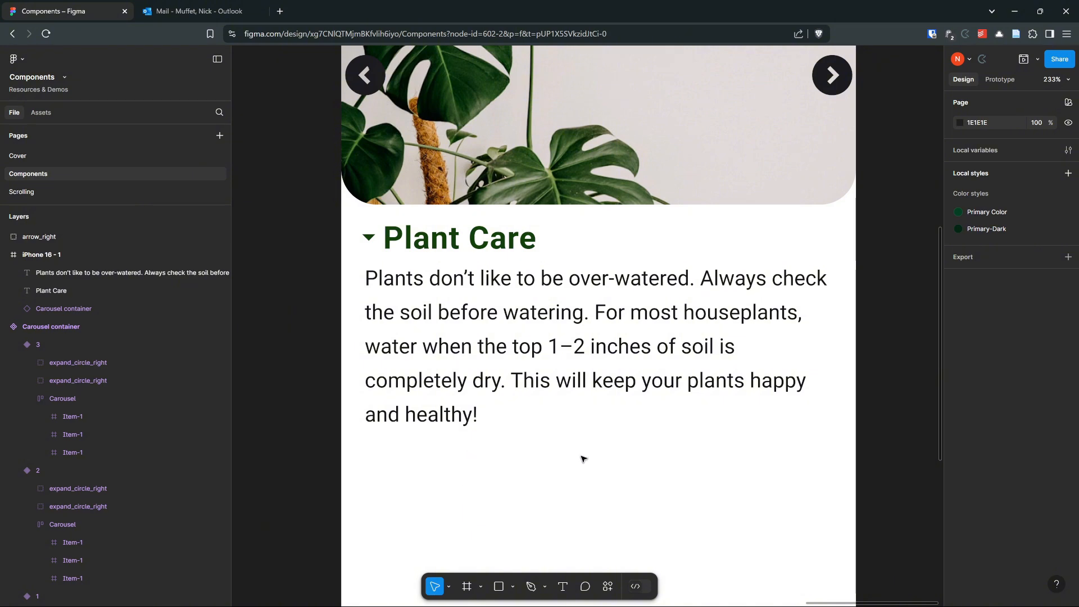
scroll(611, 456, down, 2)
scroll(611, 457, down, 2)
Step: Move the arrow icon, Plant Care heading and paragraph together out of the iPhone 16 - 1 frame onto the empty canvas beside it
drag(611, 457, 840, 421)
click(668, 259)
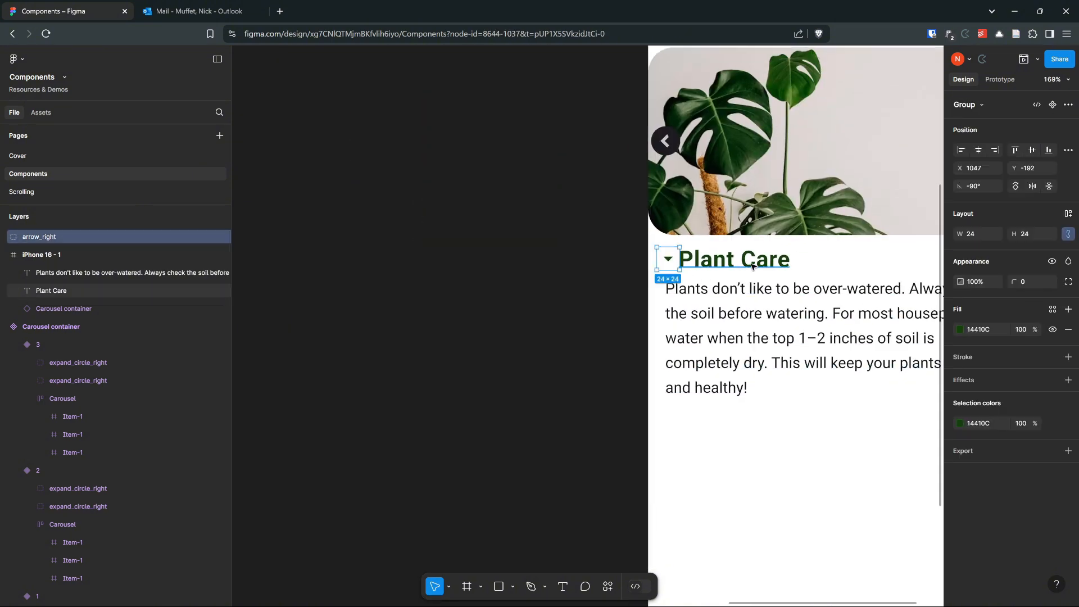
shift+click(752, 263)
shift+click(753, 326)
drag(753, 332, 371, 277)
scroll(523, 434, left, 3)
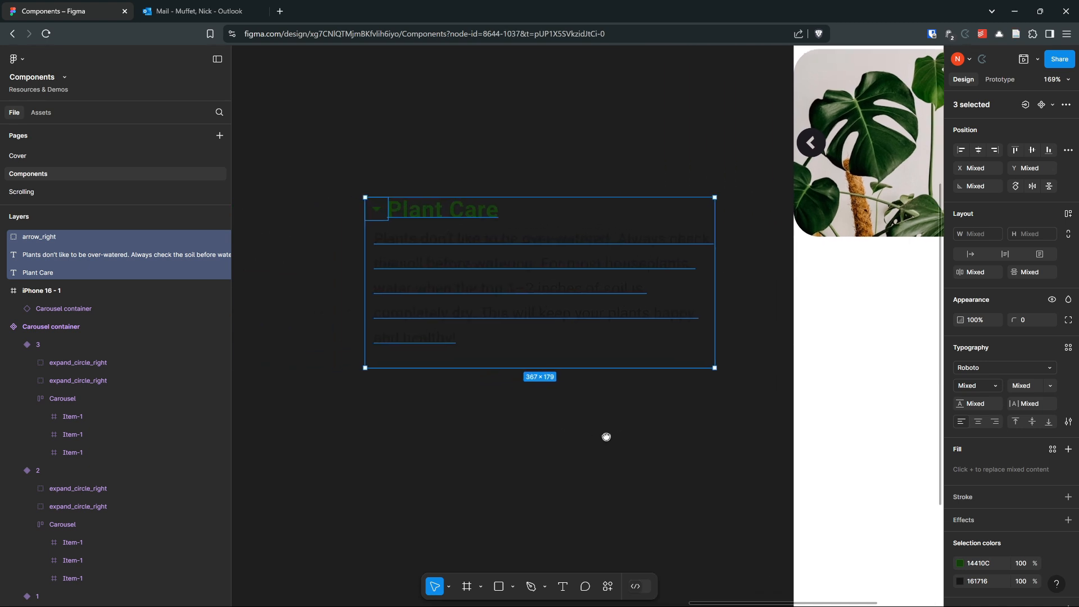
Step: Recolour the arrow, Plant Care heading and paragraph to white, FFFFFF
click(959, 581)
drag(841, 407, 768, 294)
click(959, 563)
click(386, 169)
scroll(400, 220, up, 5)
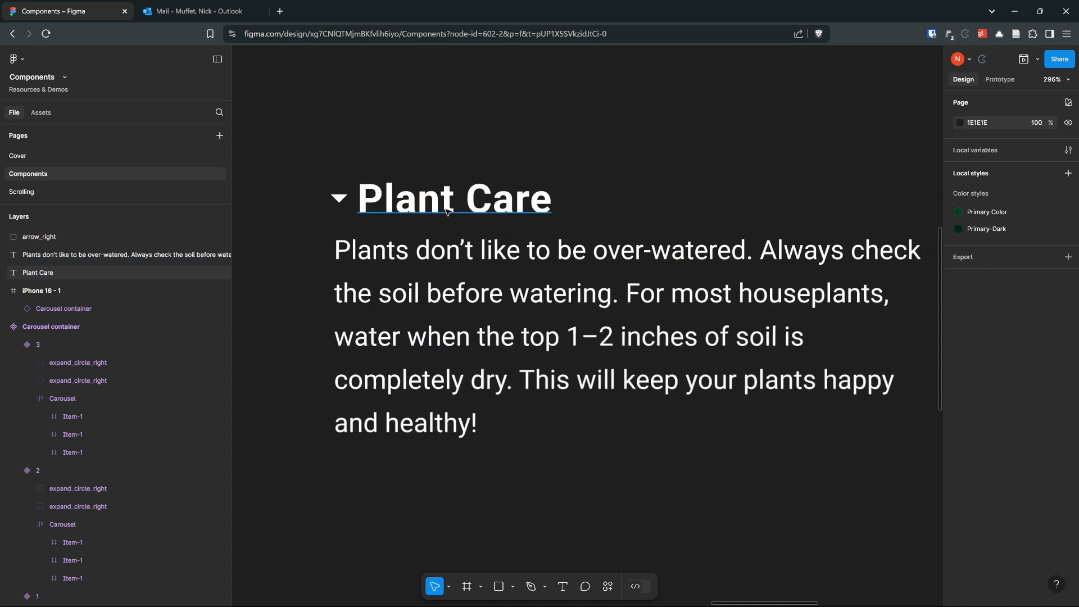
Step: Turn the arrow, Plant Care heading and paragraph into one component named Accordion with an Open State variant
click(41, 237)
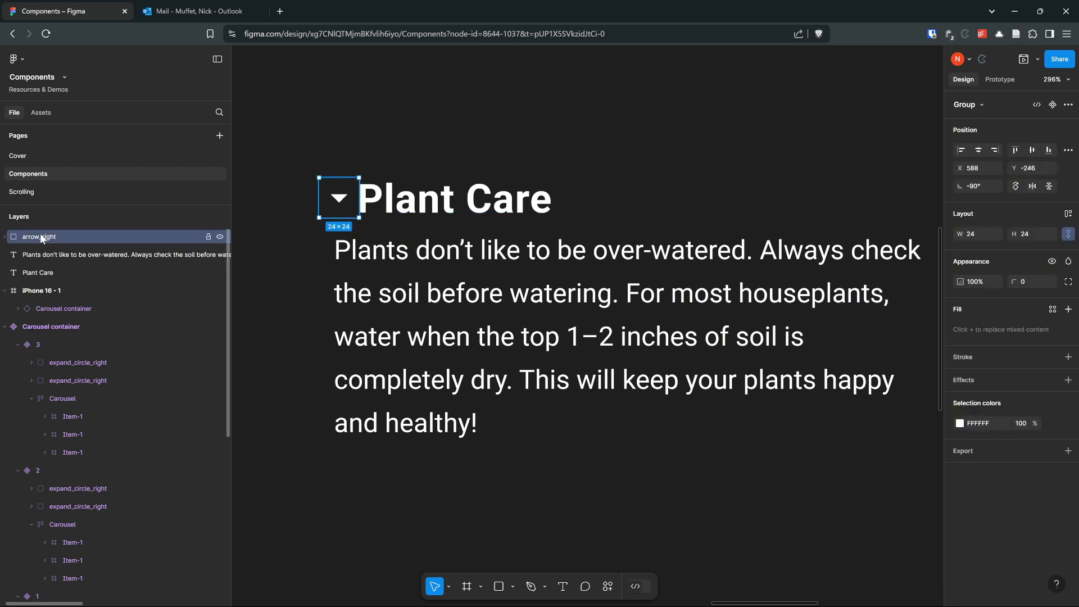
click(45, 273)
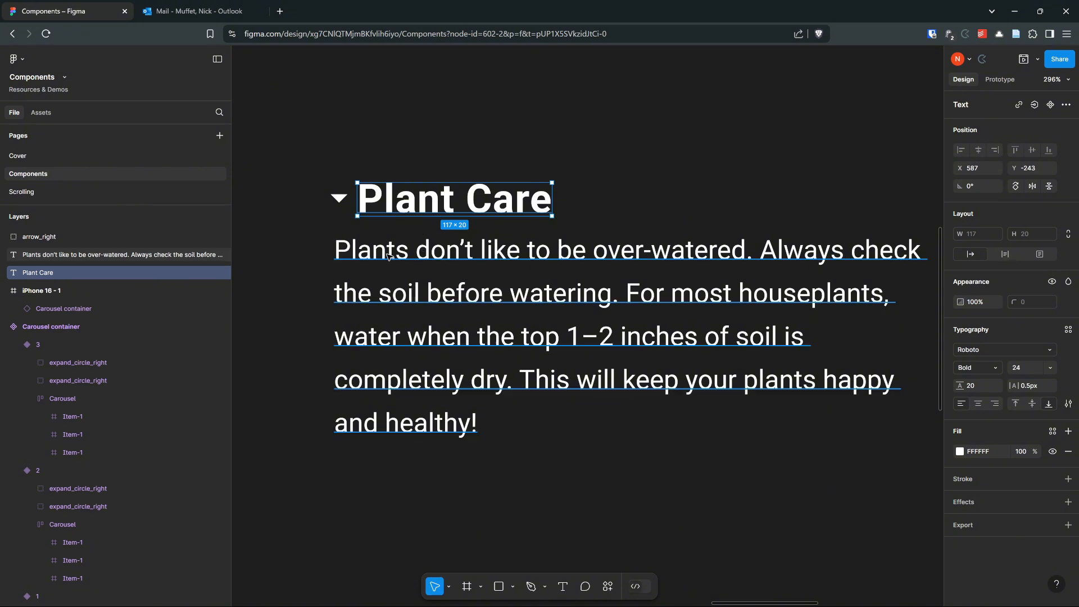
click(403, 261)
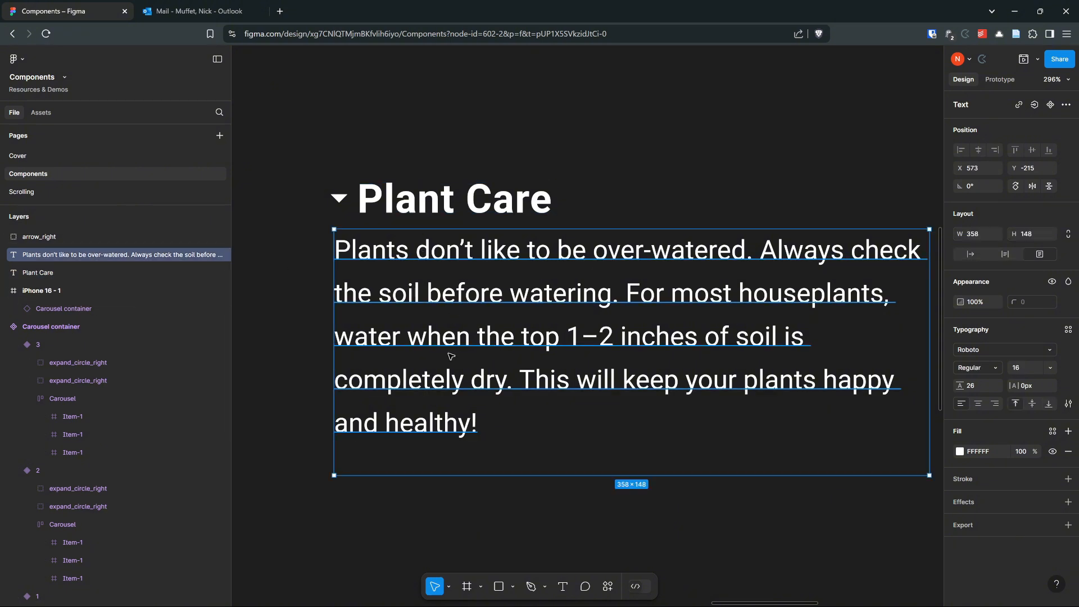
scroll(546, 205, down, 2)
drag(609, 167, 524, 181)
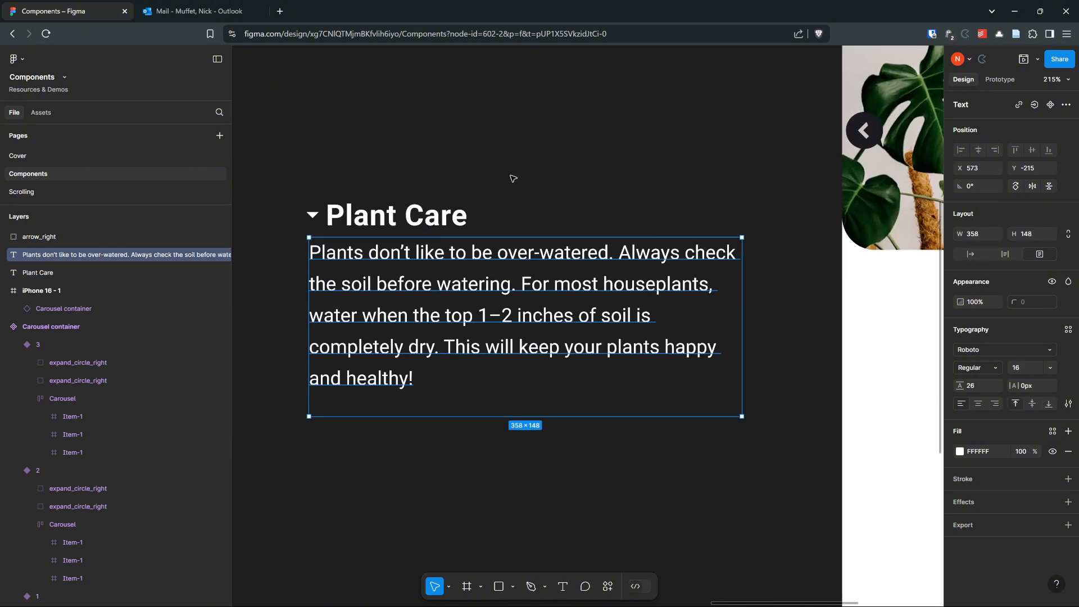
click(510, 176)
drag(290, 170, 753, 438)
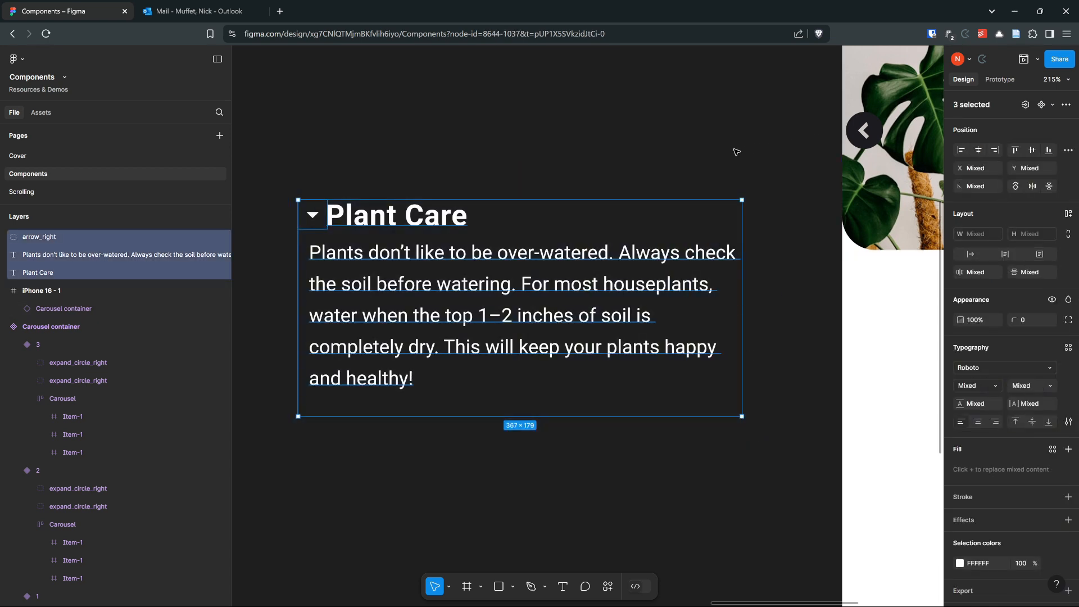
scroll(692, 148, down, 2)
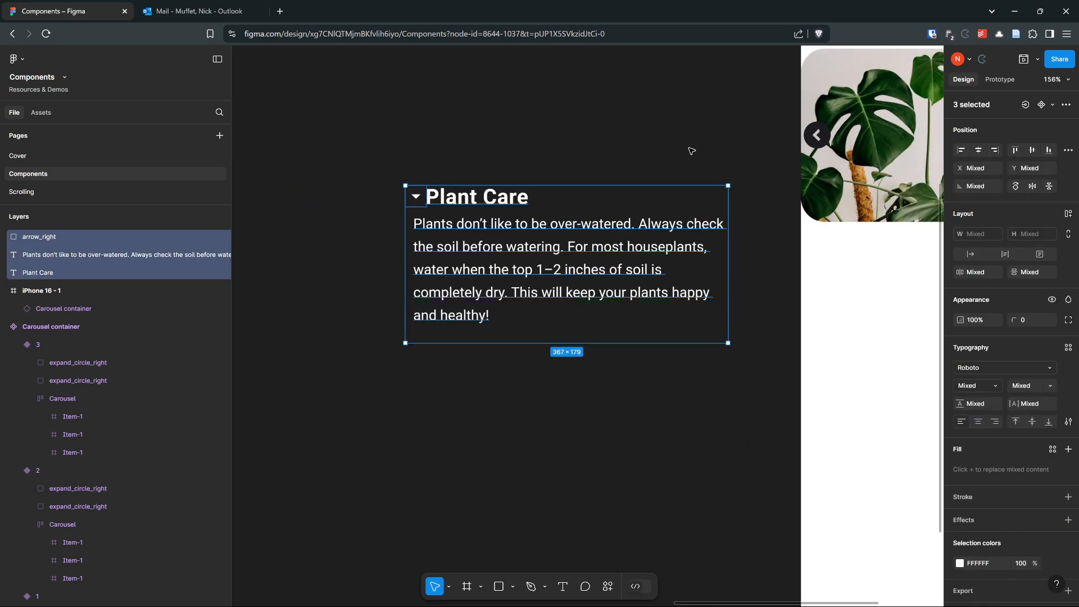
click(1041, 105)
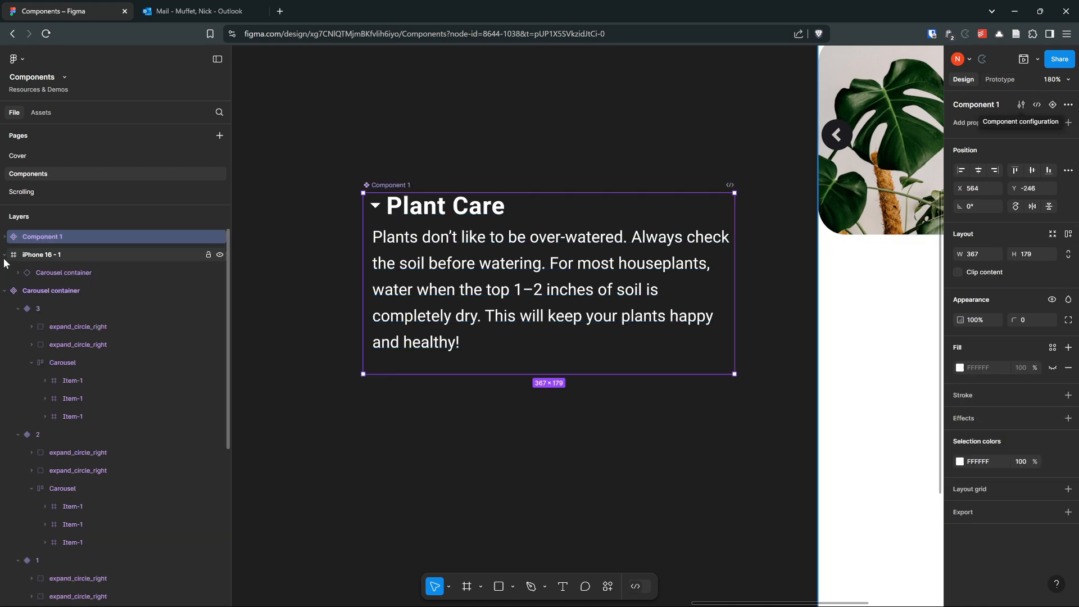
double_click(45, 232)
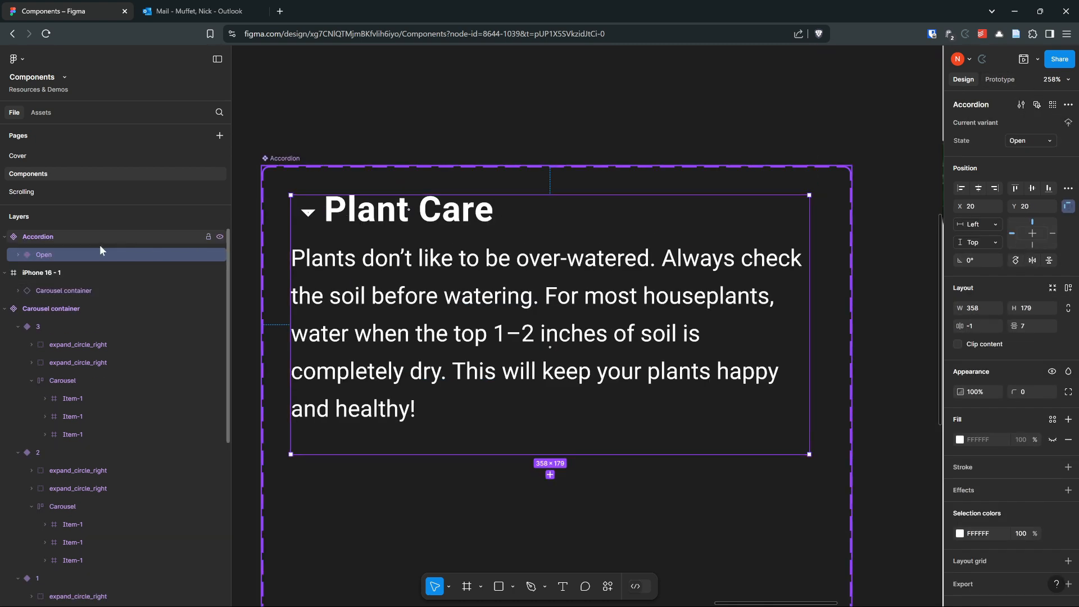
Step: Wrap the arrow and Plant Care heading of the Open variant in an auto layout frame named Accordion Label
click(18, 254)
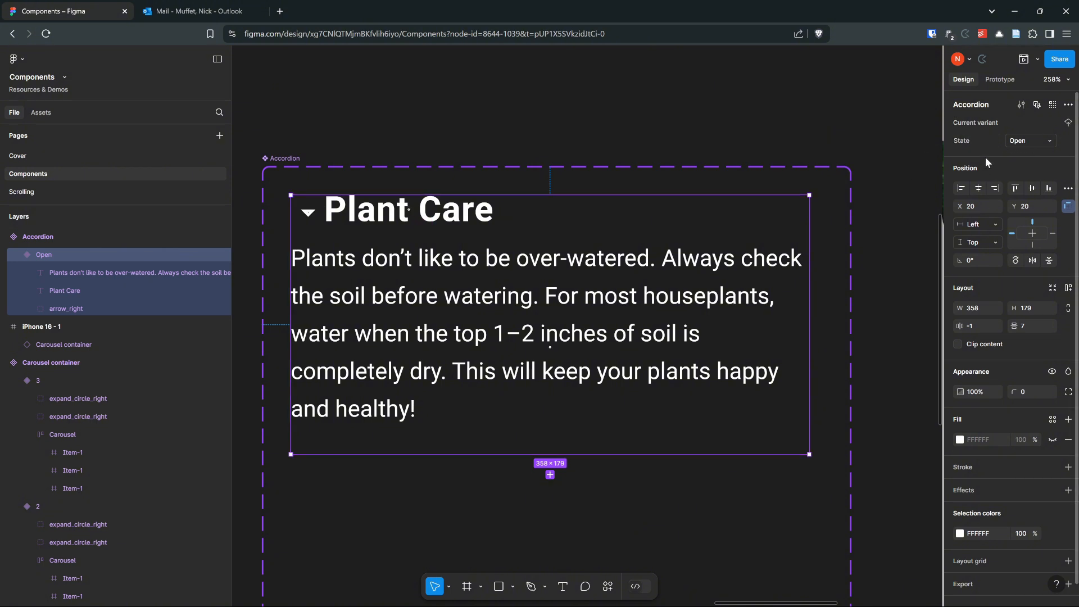
click(365, 215)
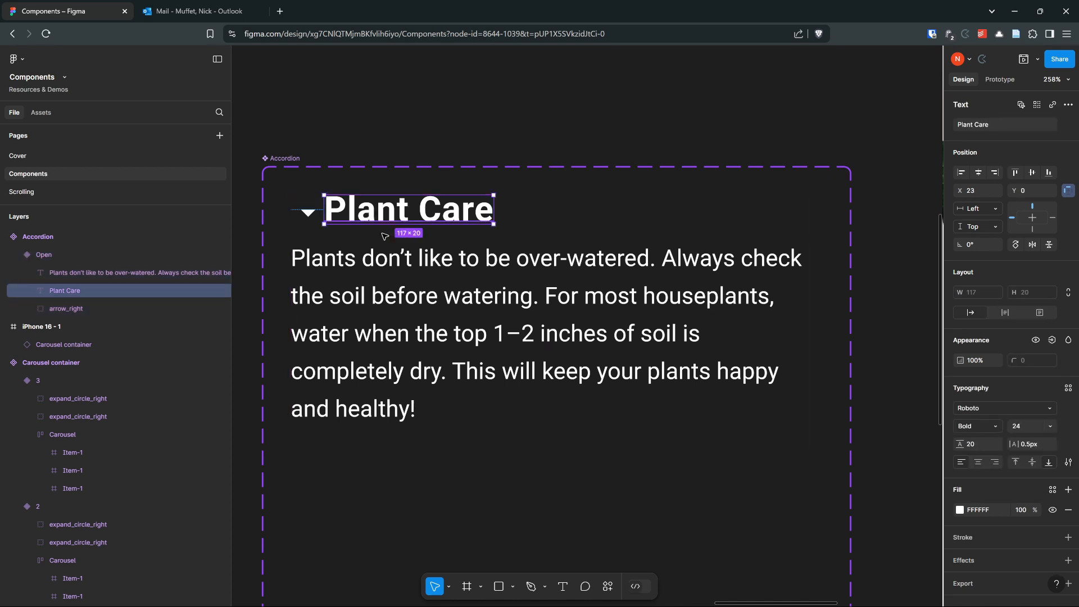
shift+click(308, 212)
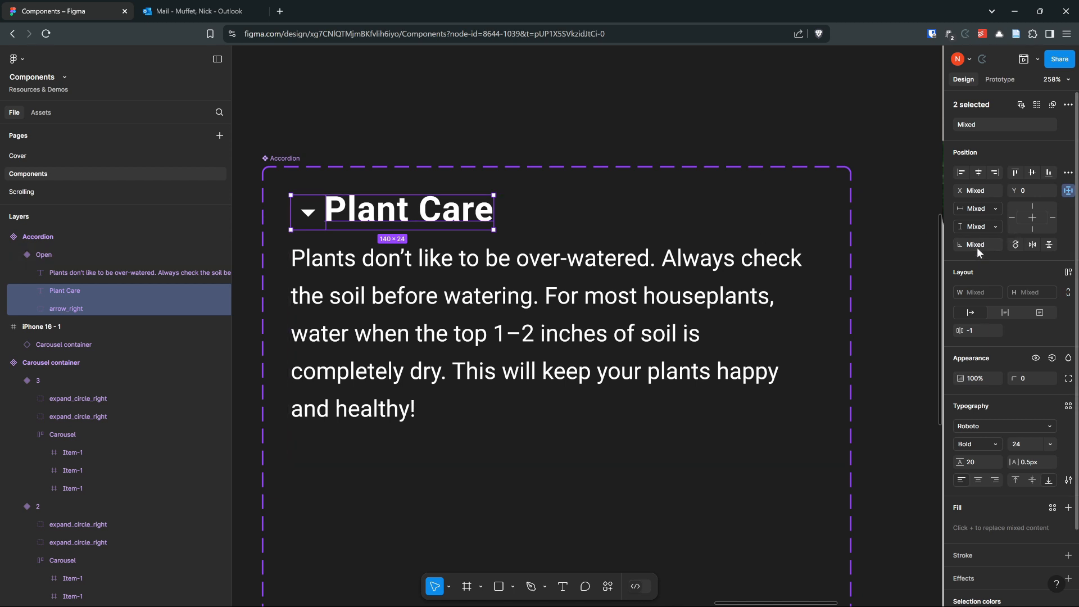
click(1066, 273)
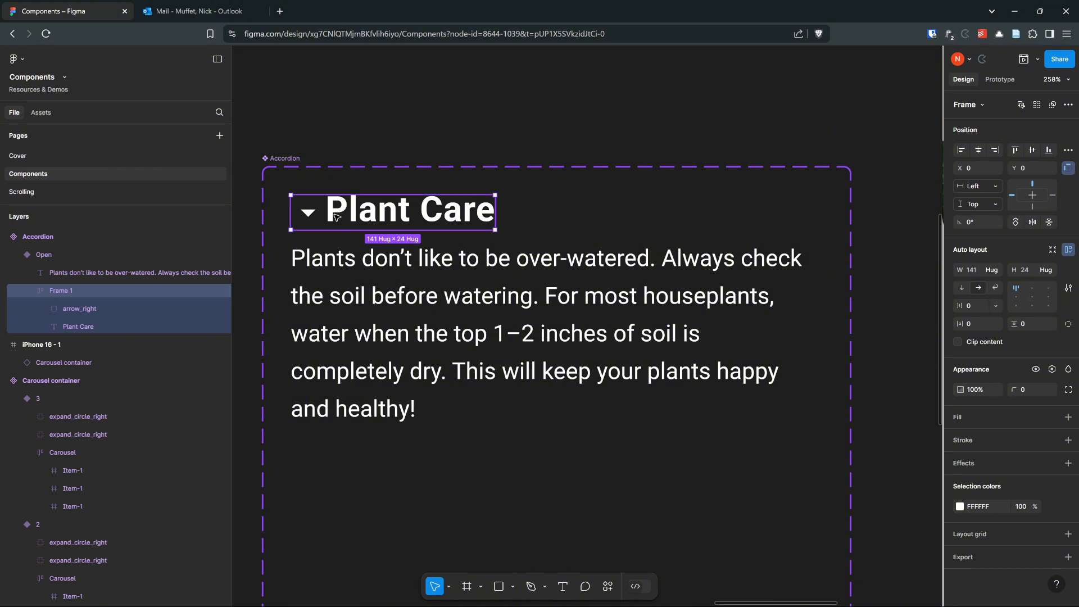
double_click(75, 290)
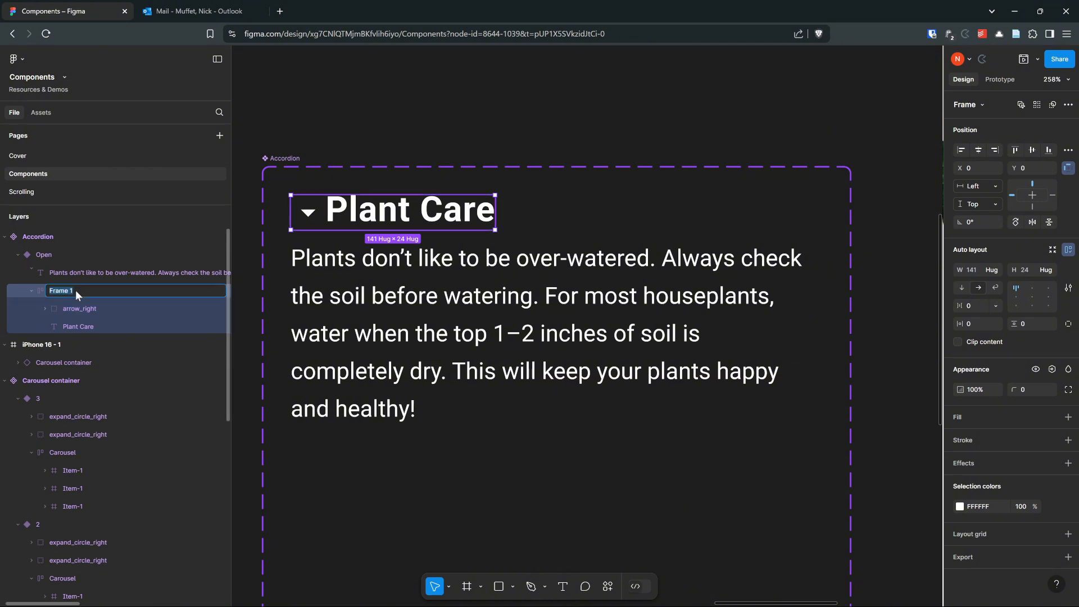
text(Accordion Label)
key(Return)
Step: Create a component property named Text for the accordion paragraph, using its current content as the value
click(474, 287)
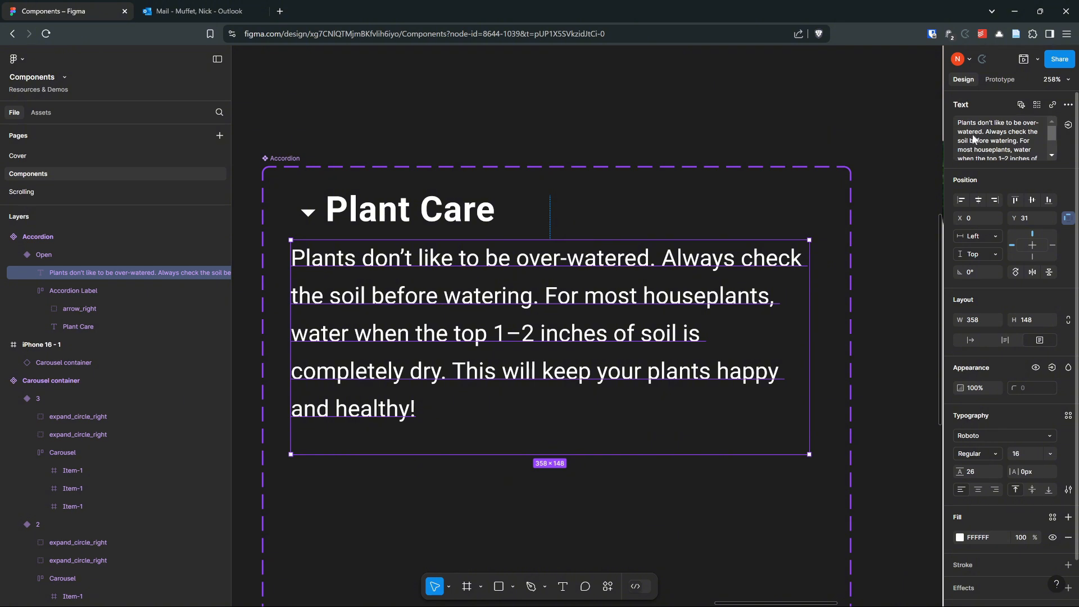
click(1069, 126)
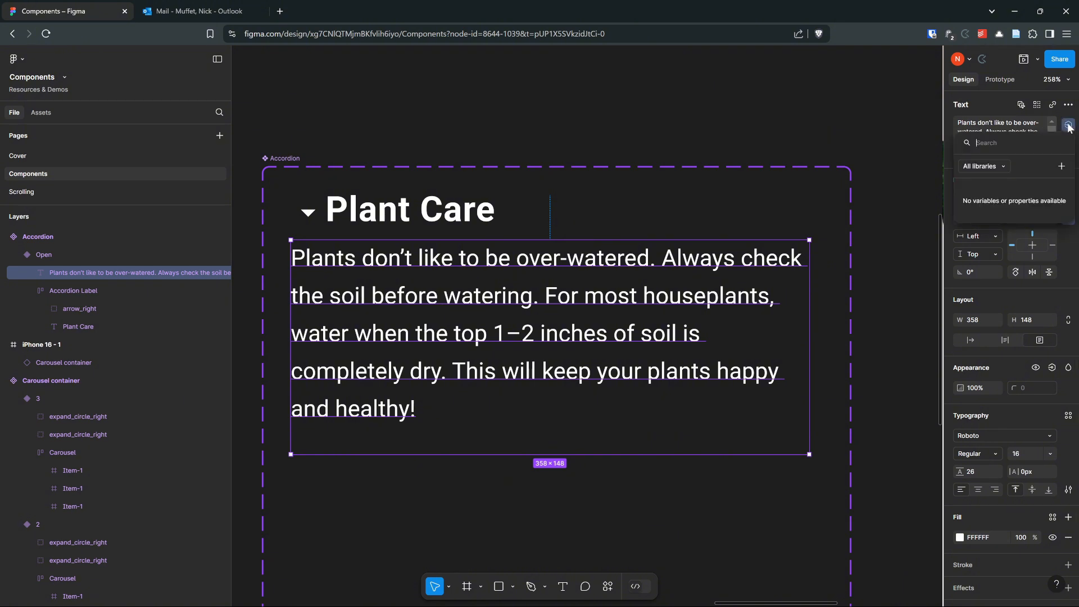
click(1061, 166)
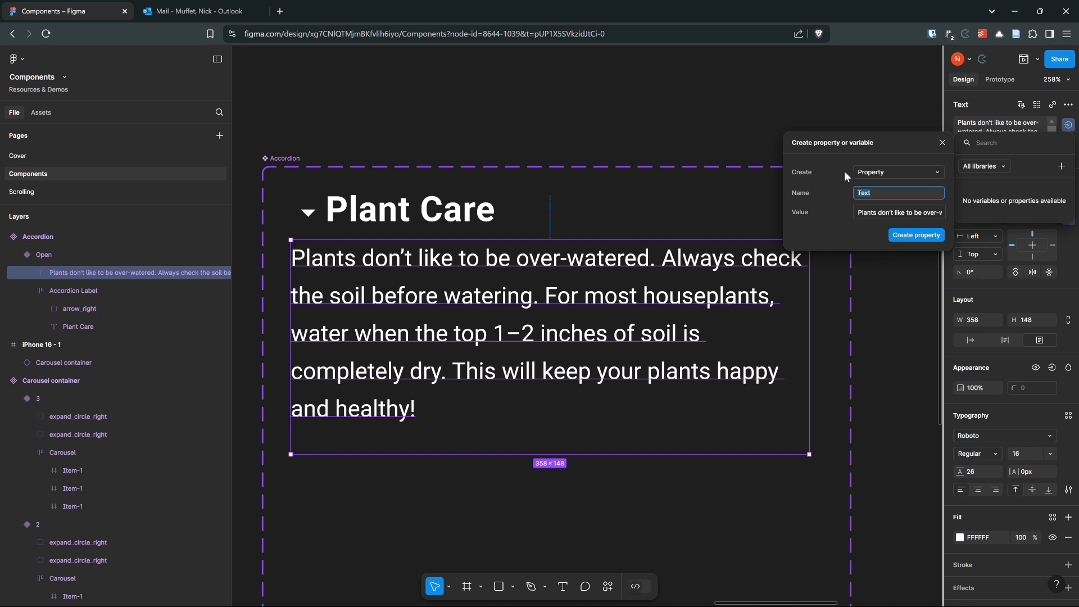
triple_click(875, 193)
click(914, 236)
Step: Create a component property named Label for the Plant Care heading text
click(396, 212)
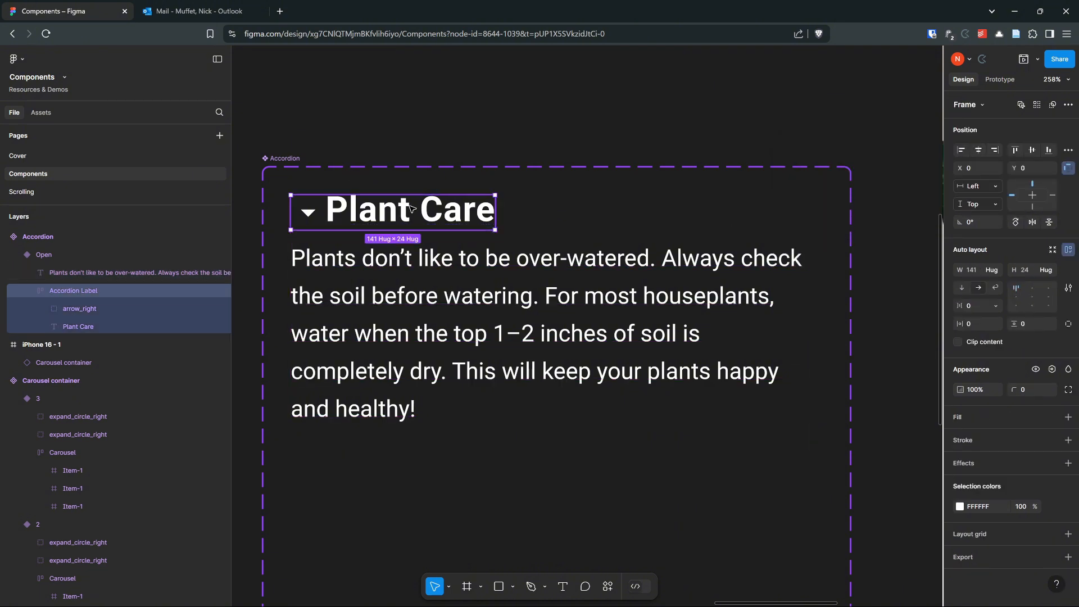
click(26, 291)
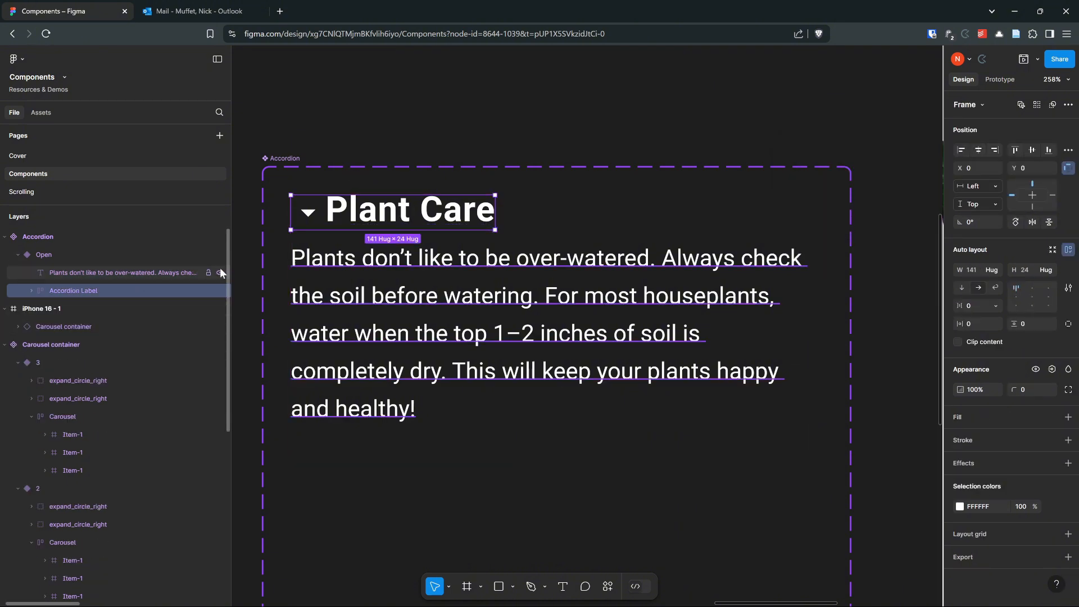
double_click(371, 216)
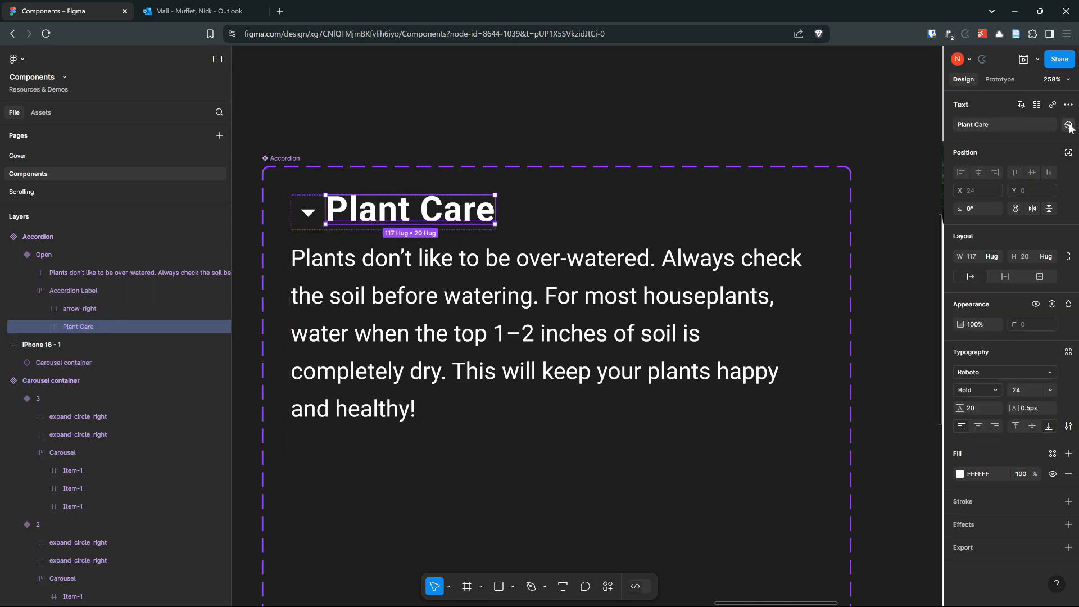
click(1068, 124)
click(1061, 166)
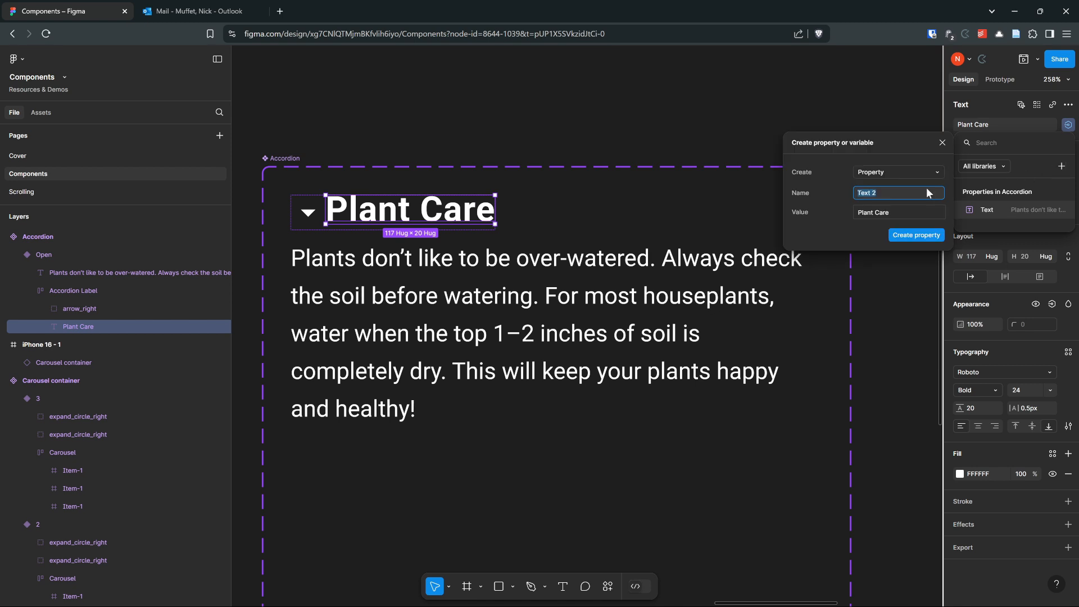
text(Label)
click(916, 235)
scroll(458, 84, down, 2)
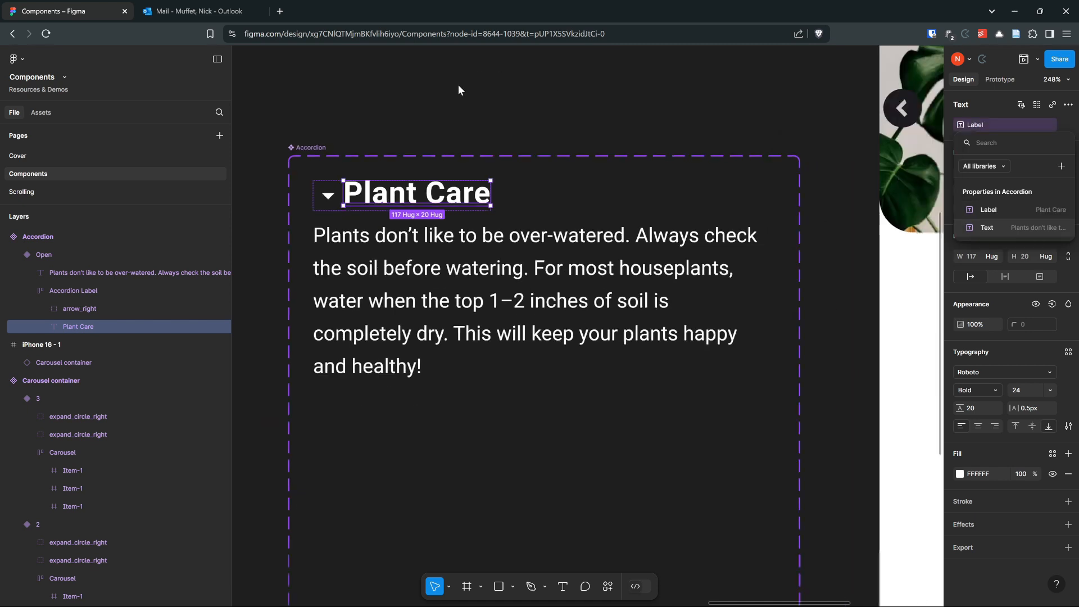
scroll(458, 84, down, 3)
click(464, 106)
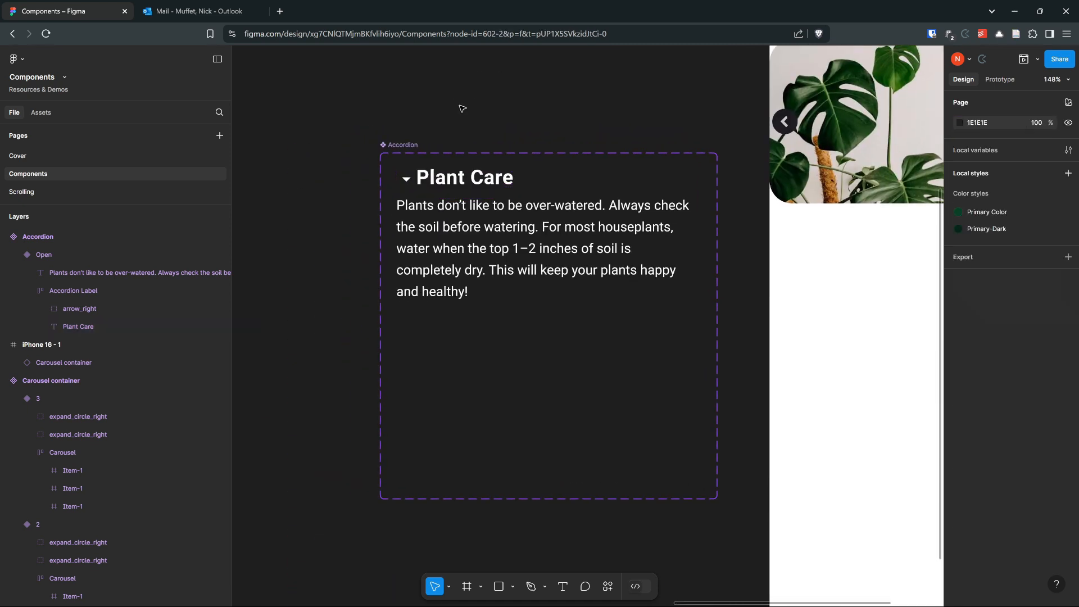
Step: Place an instance of the Open accordion in the iPhone 16 - 1 frame below the carousel, at about X 17, Y 337
click(435, 178)
drag(542, 251, 356, 252)
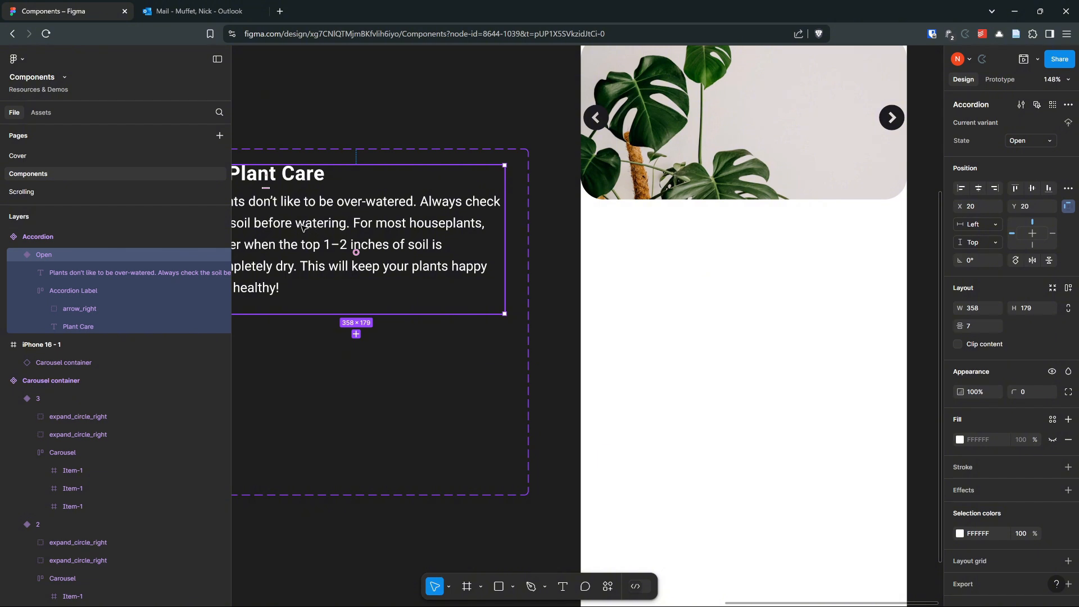
drag(304, 227, 689, 303)
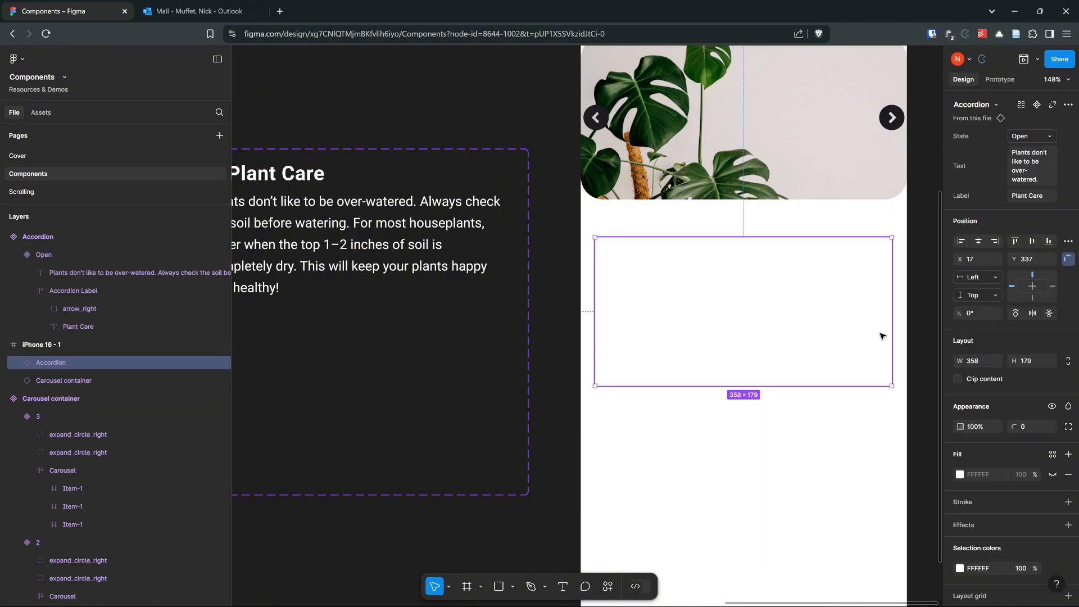
Step: Fill the accordion instance in the phone frame with dark green, 14410C
click(960, 474)
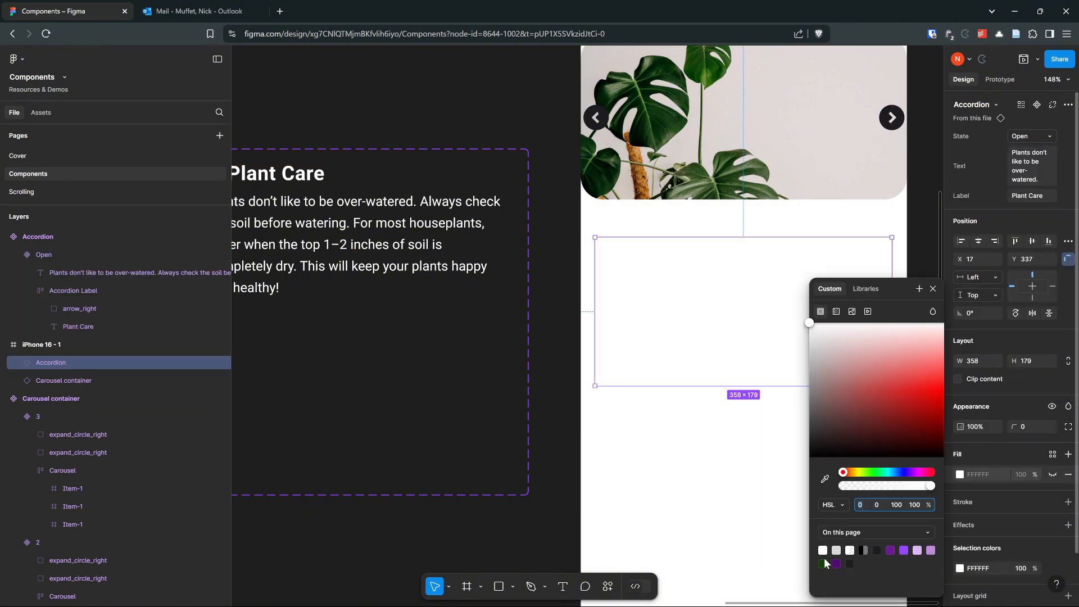
click(824, 564)
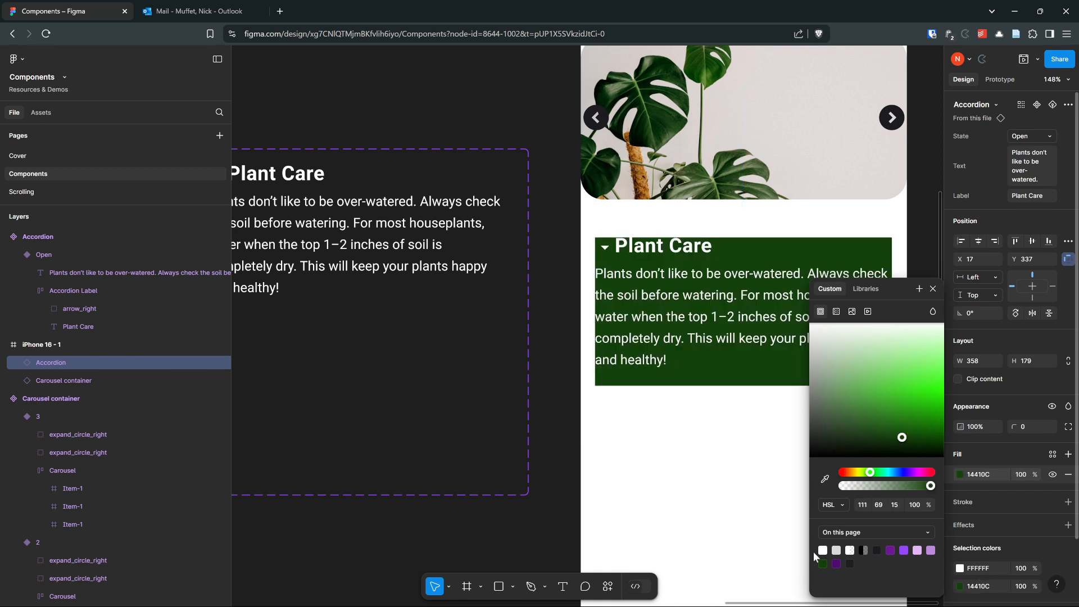
click(729, 467)
drag(764, 460, 667, 472)
Step: Override the phone frame's accordion instance with the Text "All the text inside here" and the Label "My label"
click(565, 267)
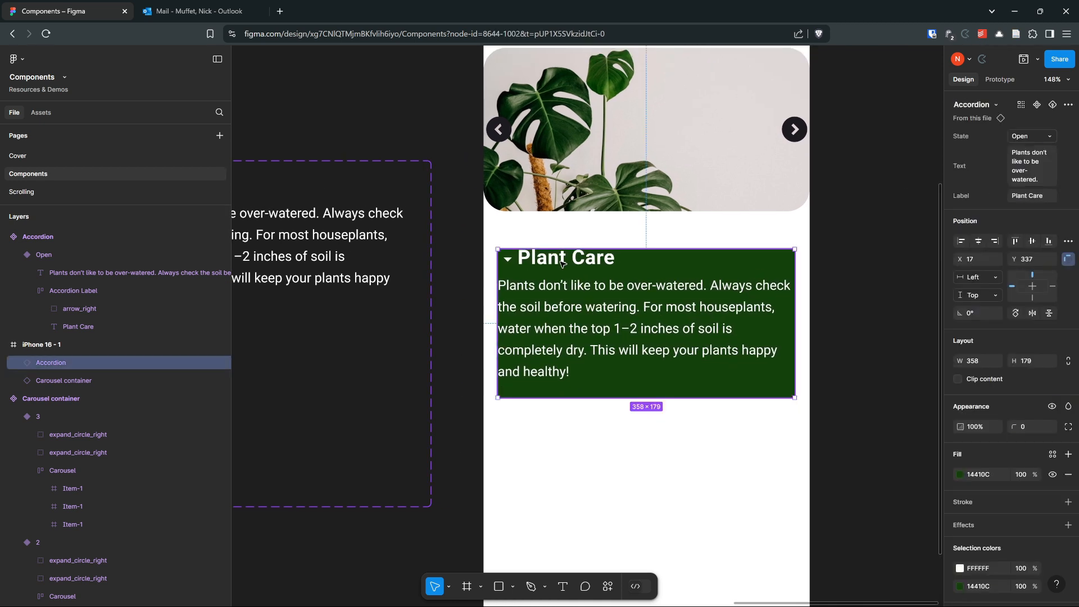
click(1023, 160)
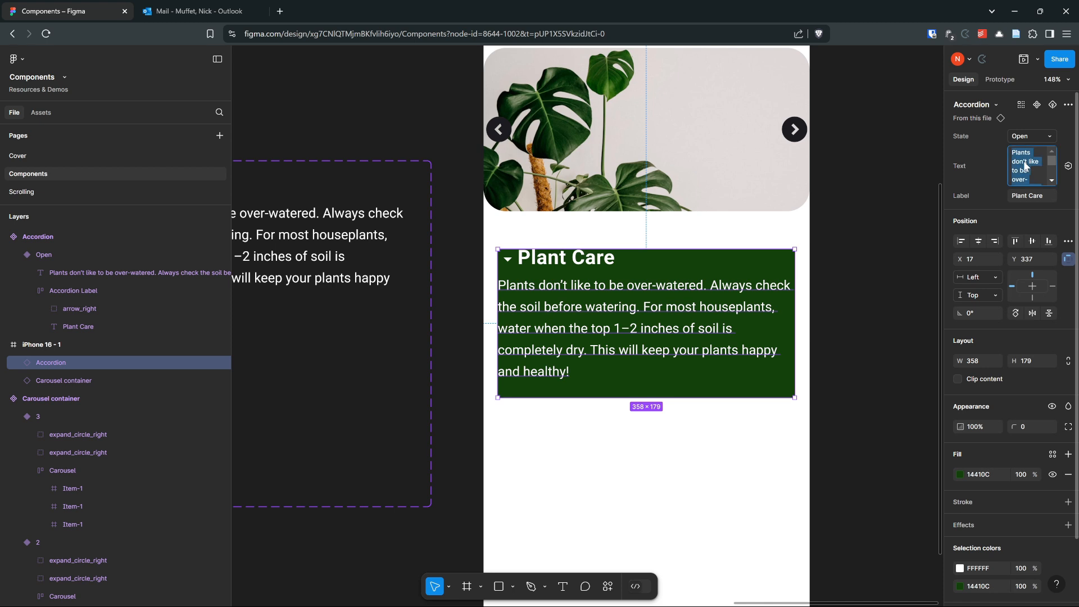
text(All the text inside here)
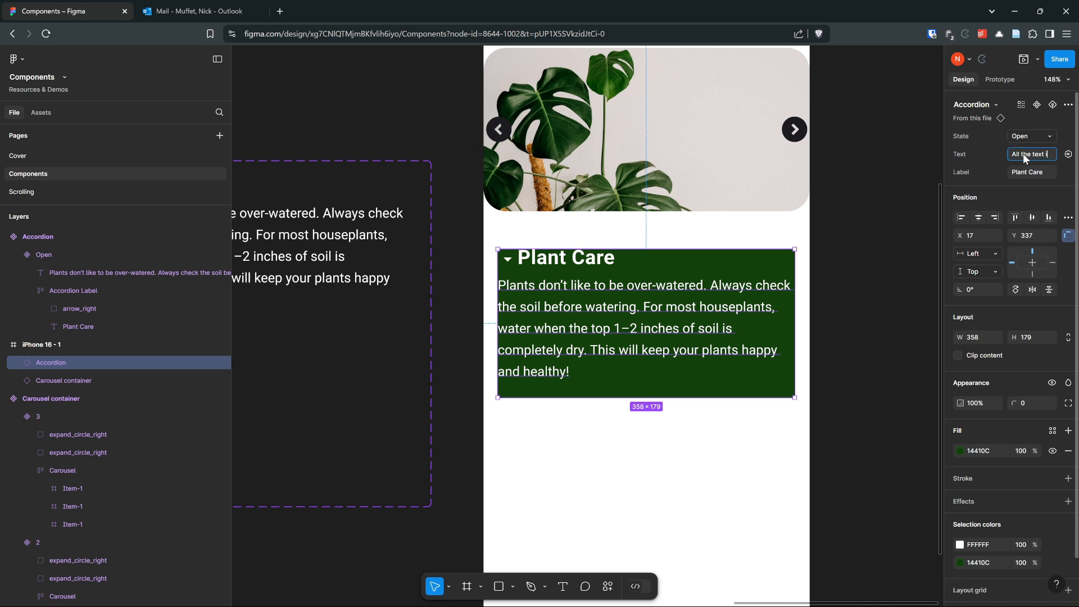
key(Return)
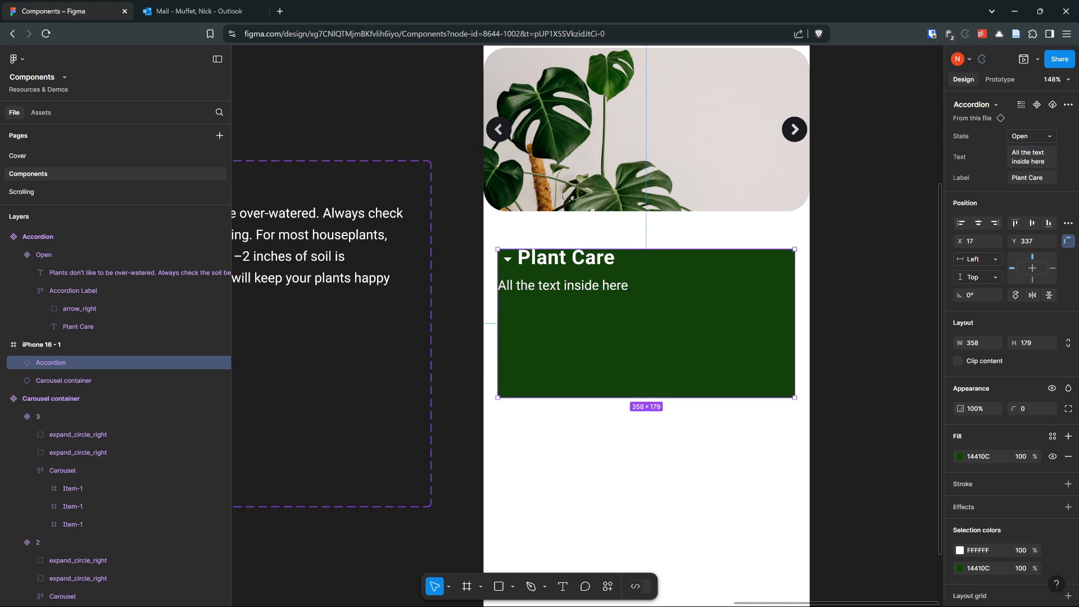
click(1034, 178)
click(660, 453)
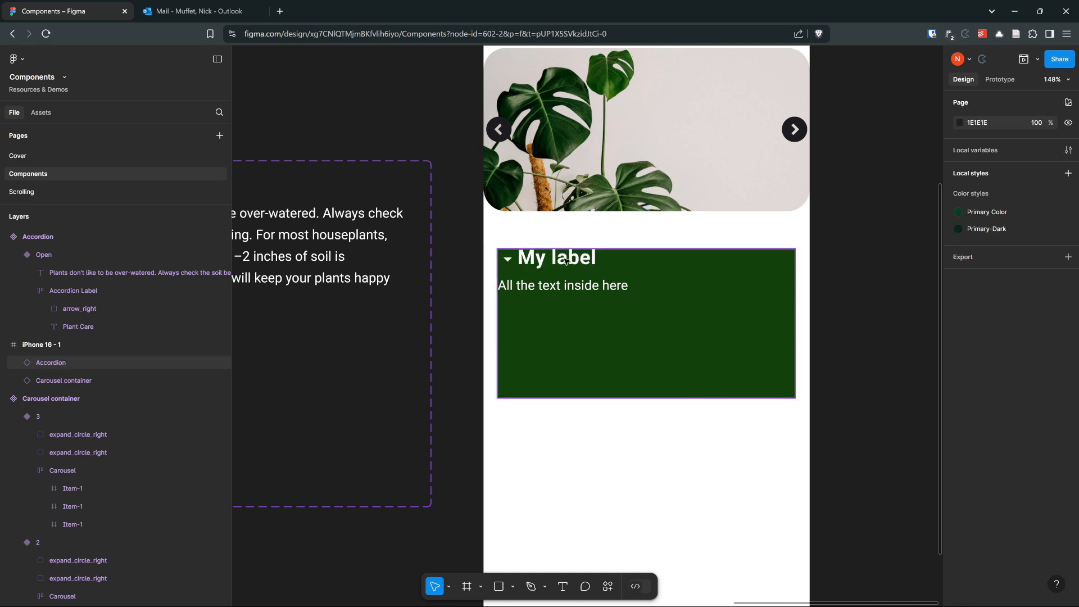
Step: Delete the accordion instance from the iPhone 16 - 1 frame
click(521, 279)
key(Delete)
Step: Examine the Open variant's heading and paragraph text layers and the component properties linked to them
drag(340, 98, 675, 135)
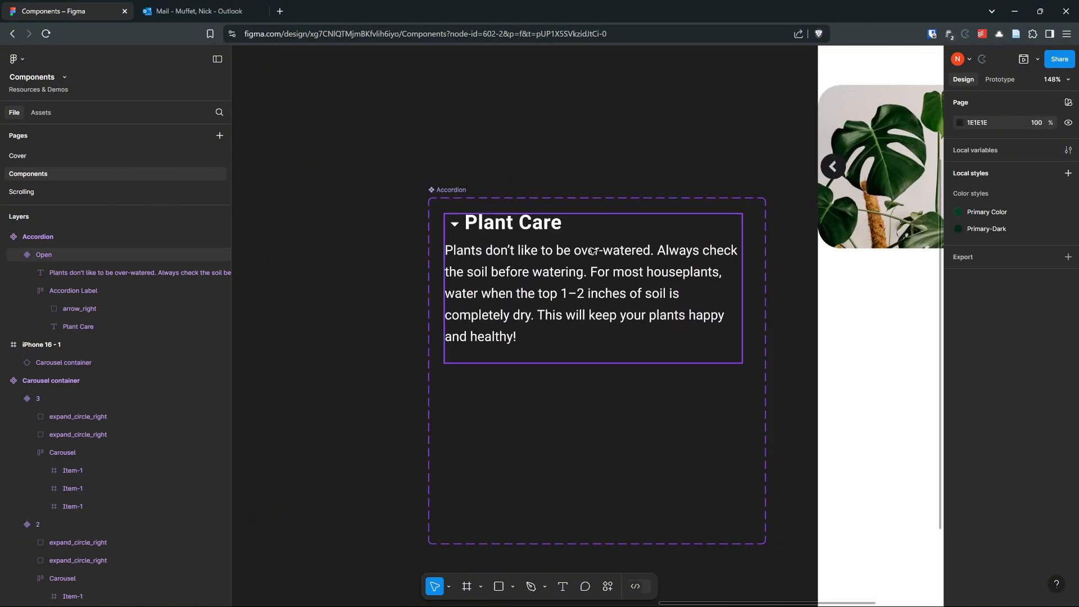
scroll(592, 248, up, 3)
click(546, 291)
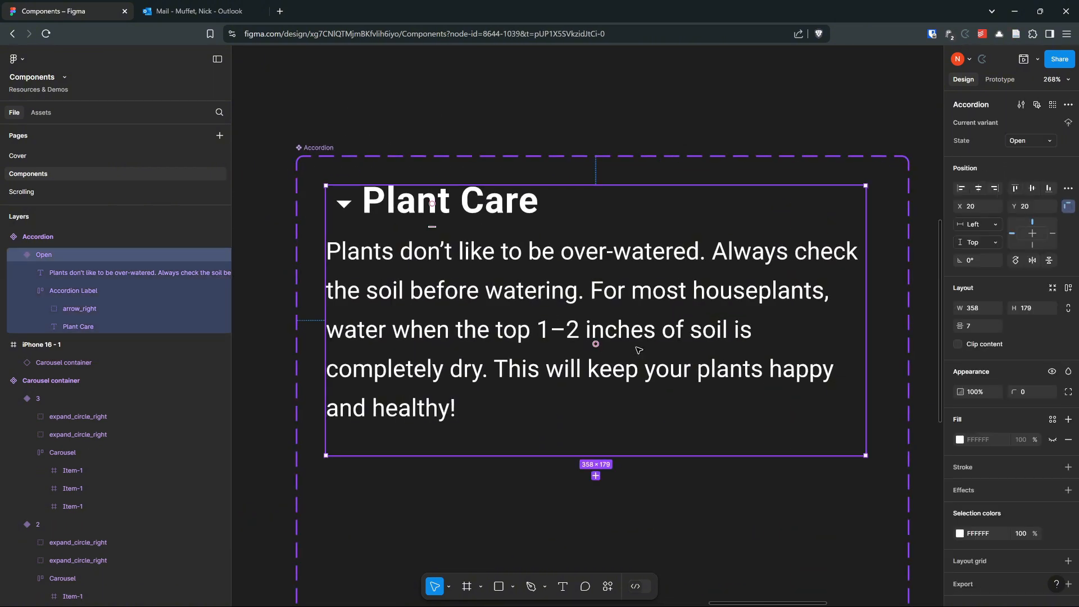
click(535, 331)
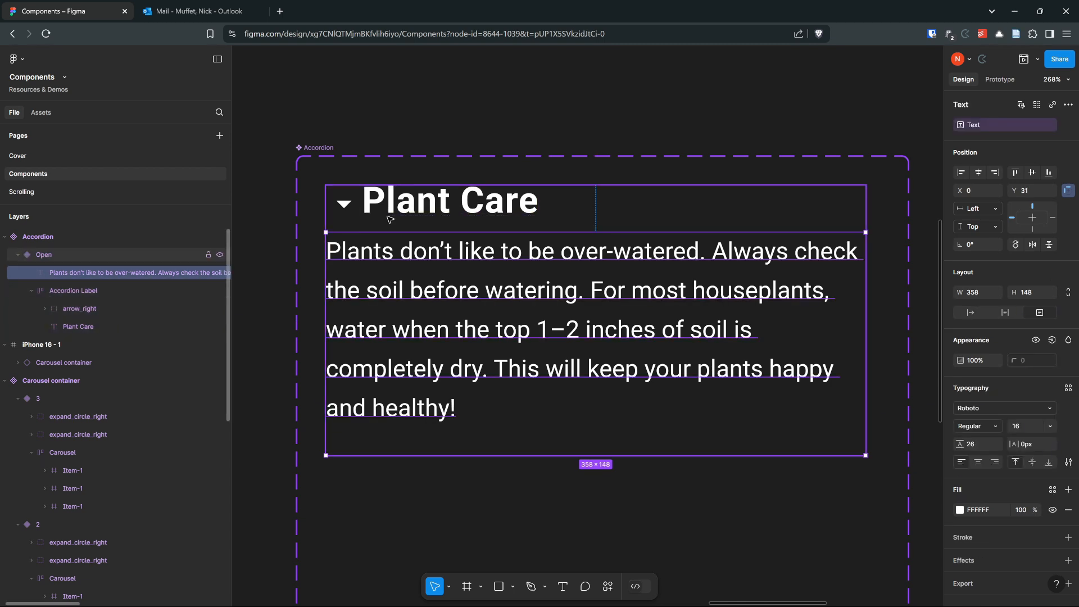
click(79, 327)
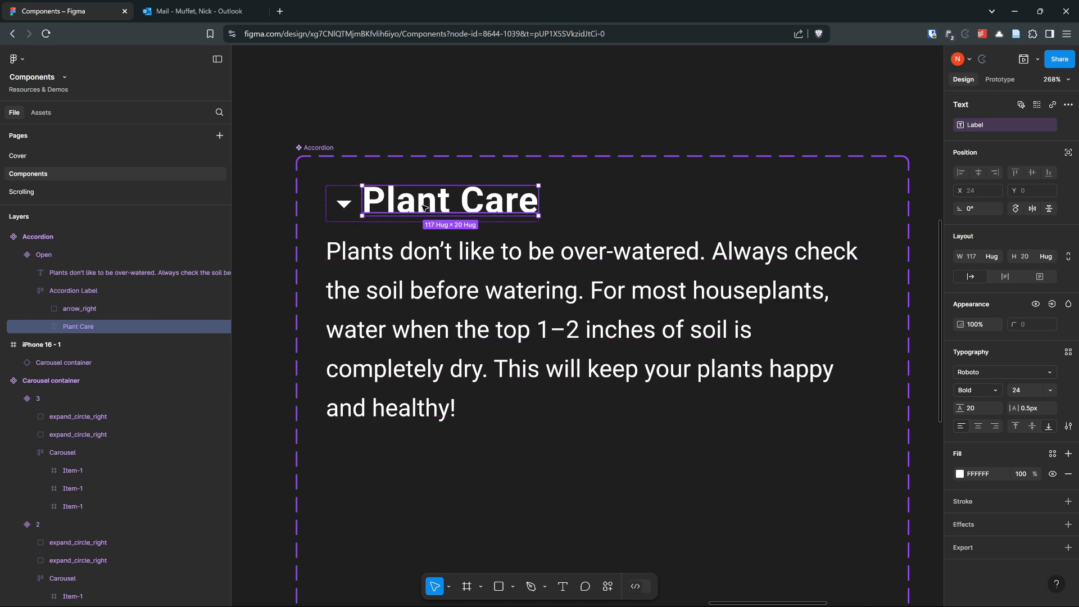
click(429, 280)
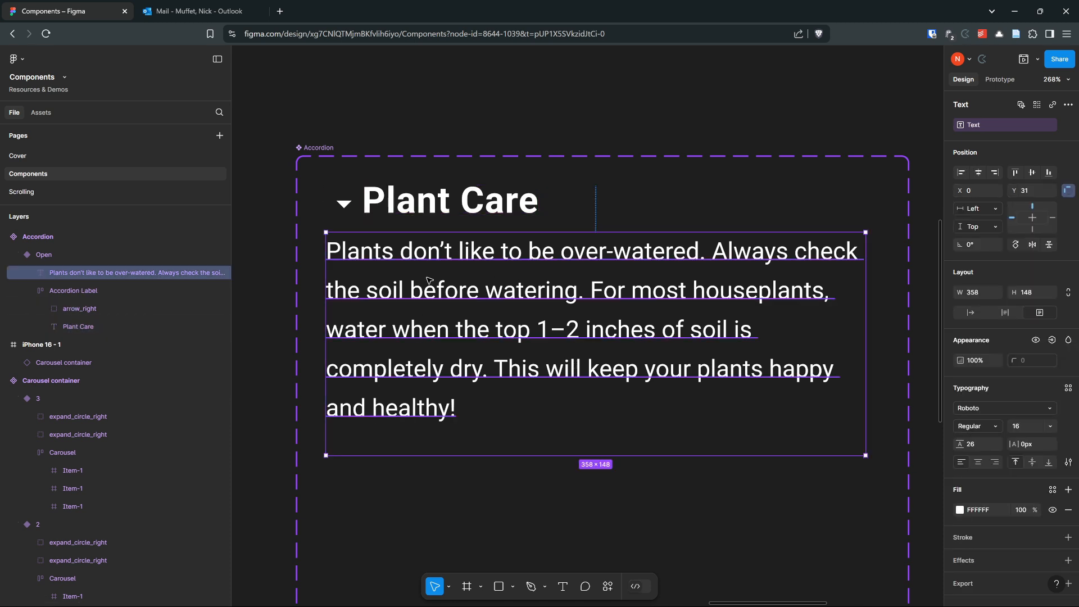
click(410, 207)
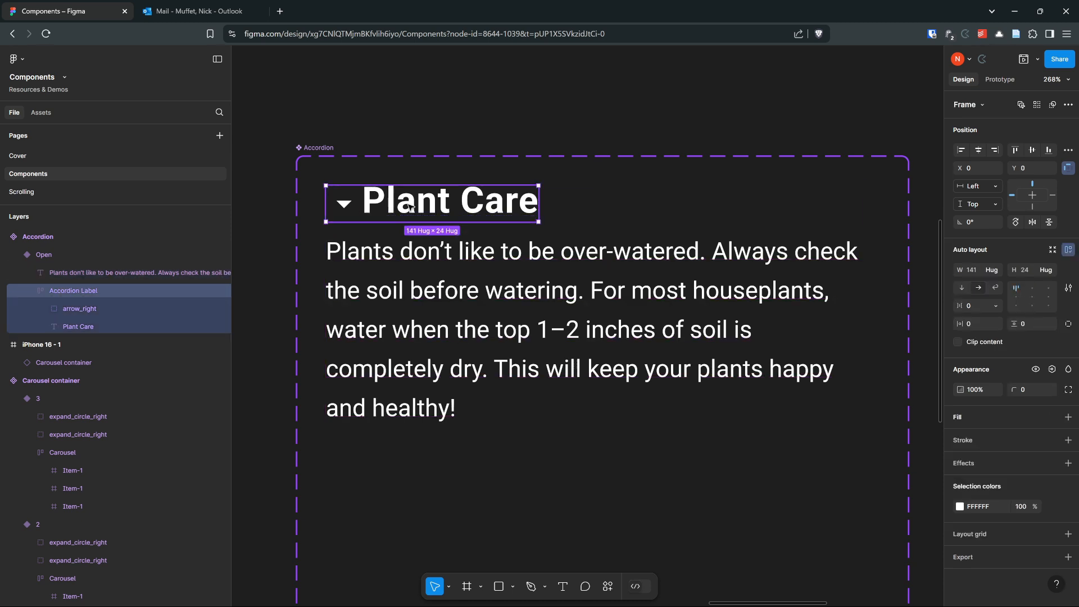
click(411, 208)
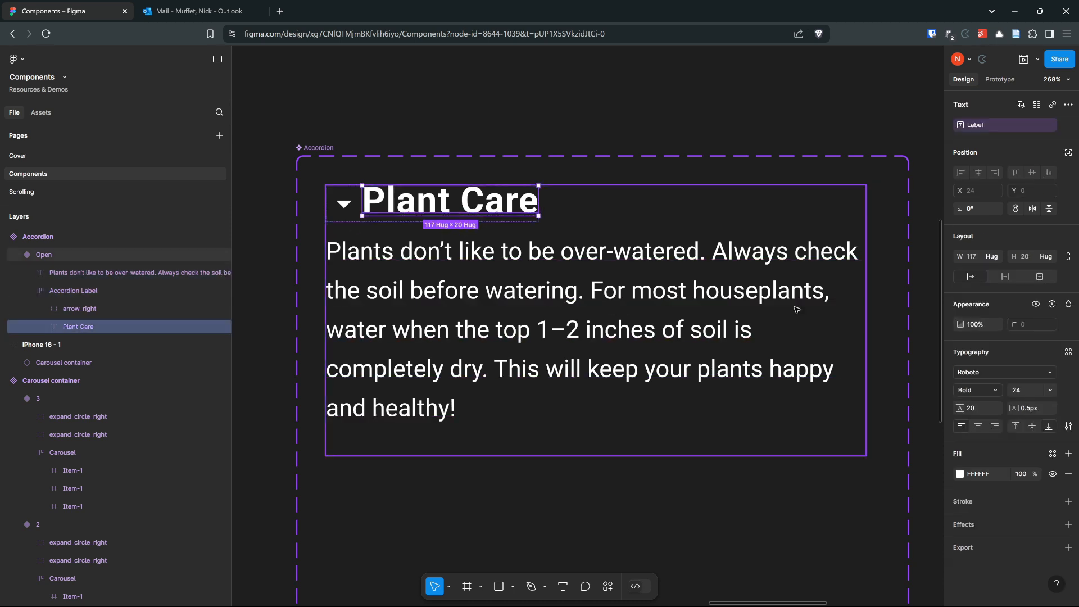
Step: Set the Open variant's paragraph text to auto height and move the Accordion Label layer above it in the layer order
click(383, 300)
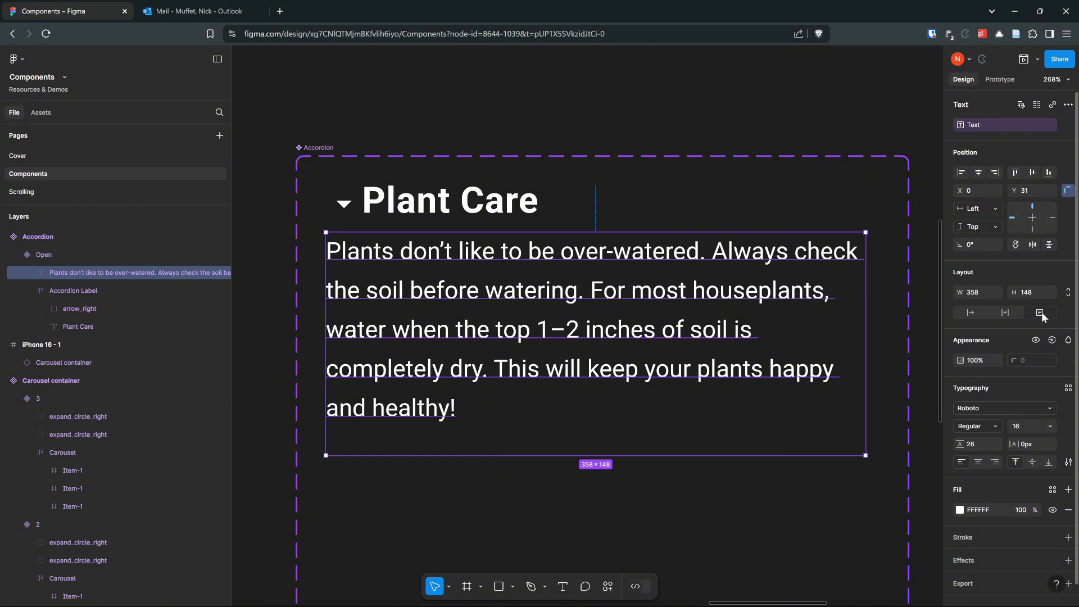
click(1005, 313)
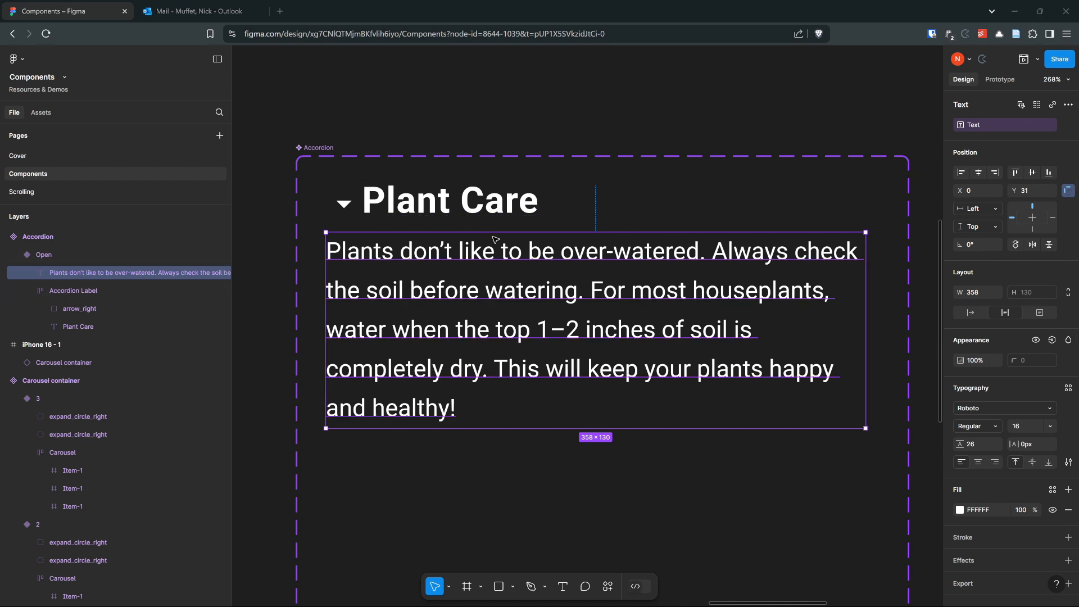
click(28, 286)
drag(73, 290, 80, 263)
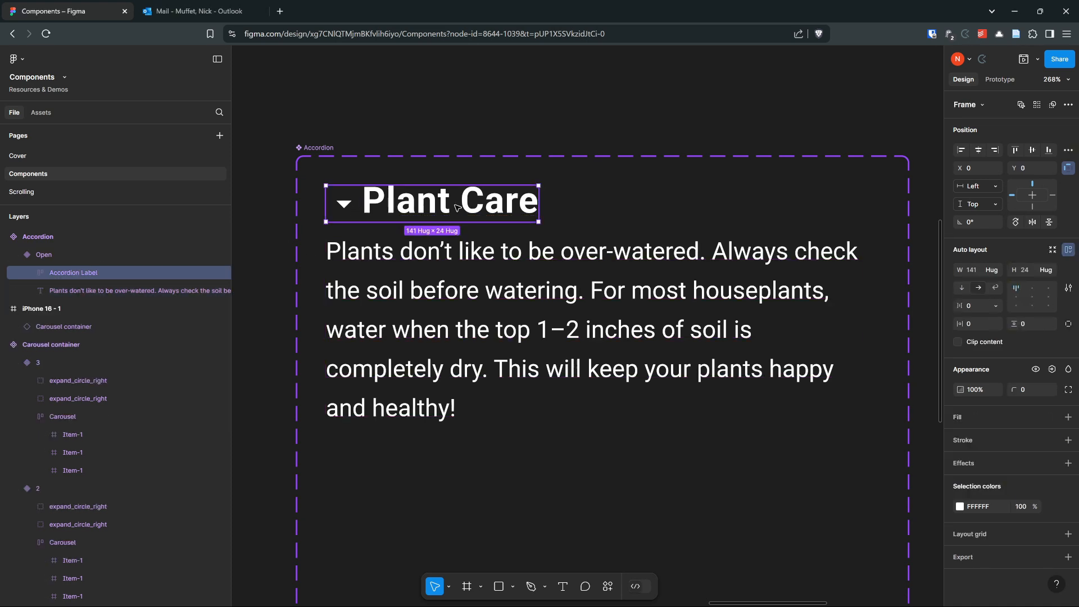
Step: Wrap the Accordion Label and the paragraph of the Open variant together in a vertical auto layout frame
shift+click(87, 291)
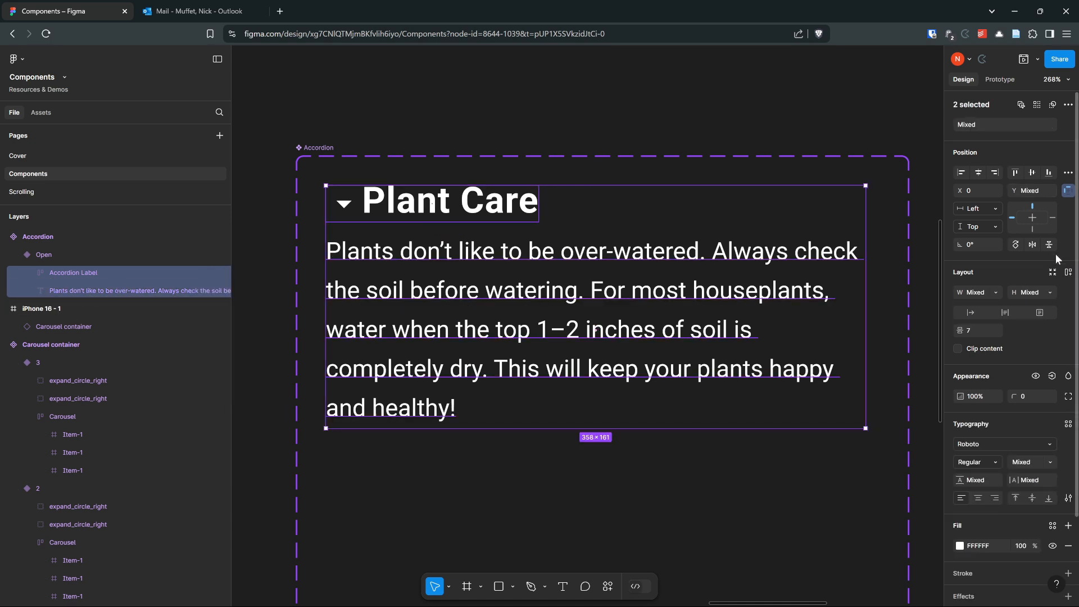
click(1068, 273)
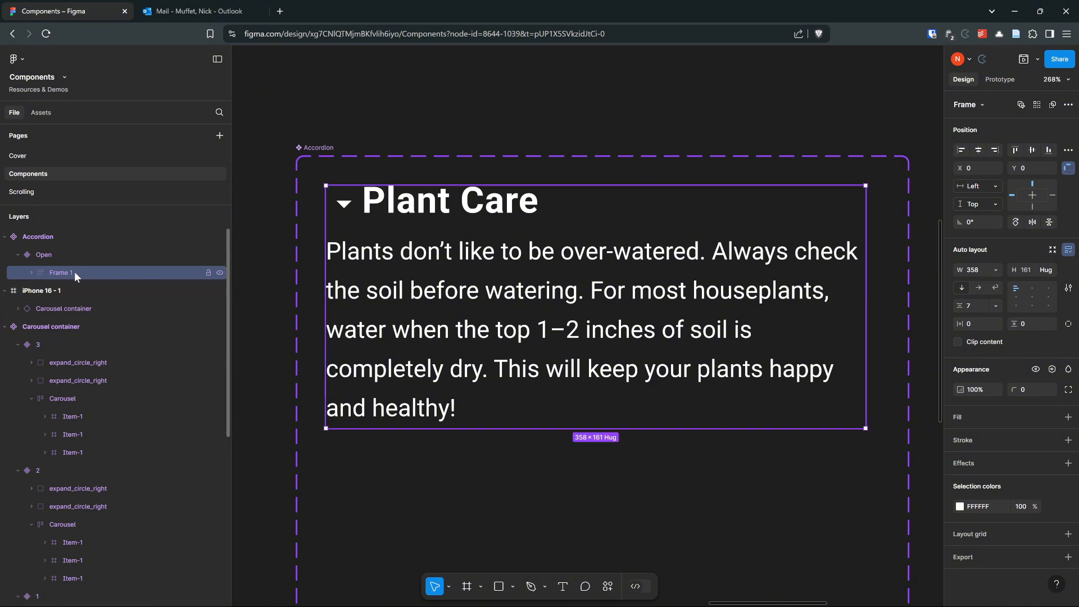
scroll(658, 485, down, 1)
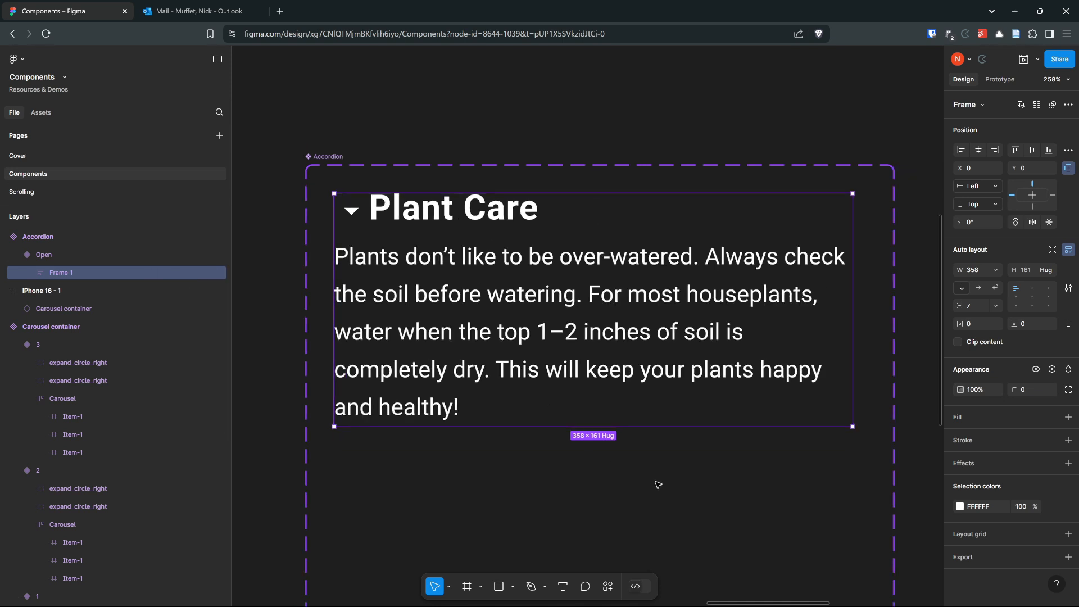
scroll(658, 484, down, 2)
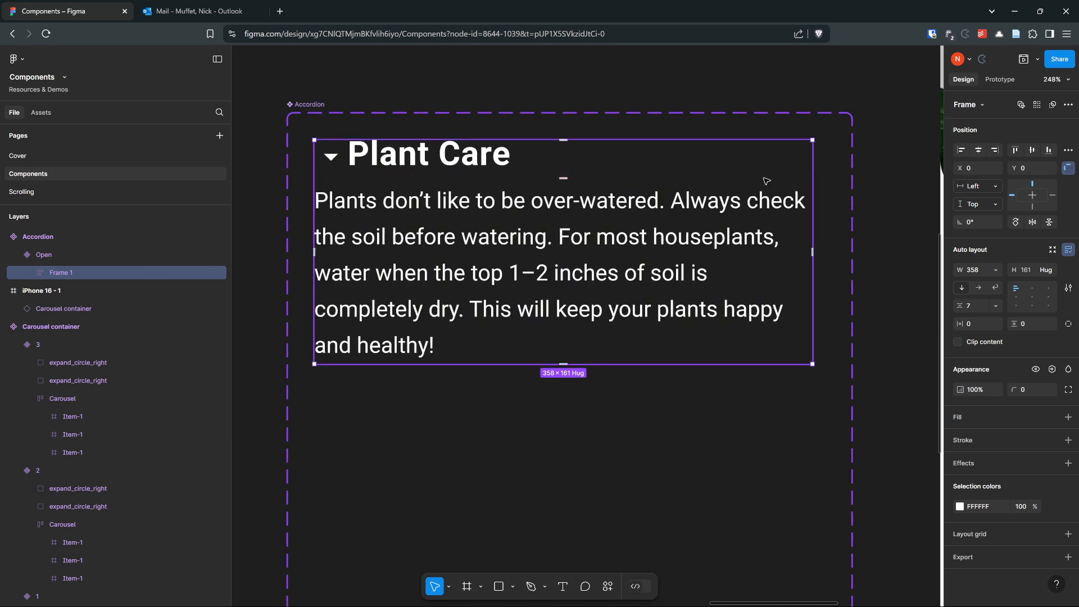
Step: Add a second variant to the Accordion component set and set its State to Closed
click(556, 467)
scroll(556, 455, down, 4)
drag(556, 444, 540, 346)
click(500, 456)
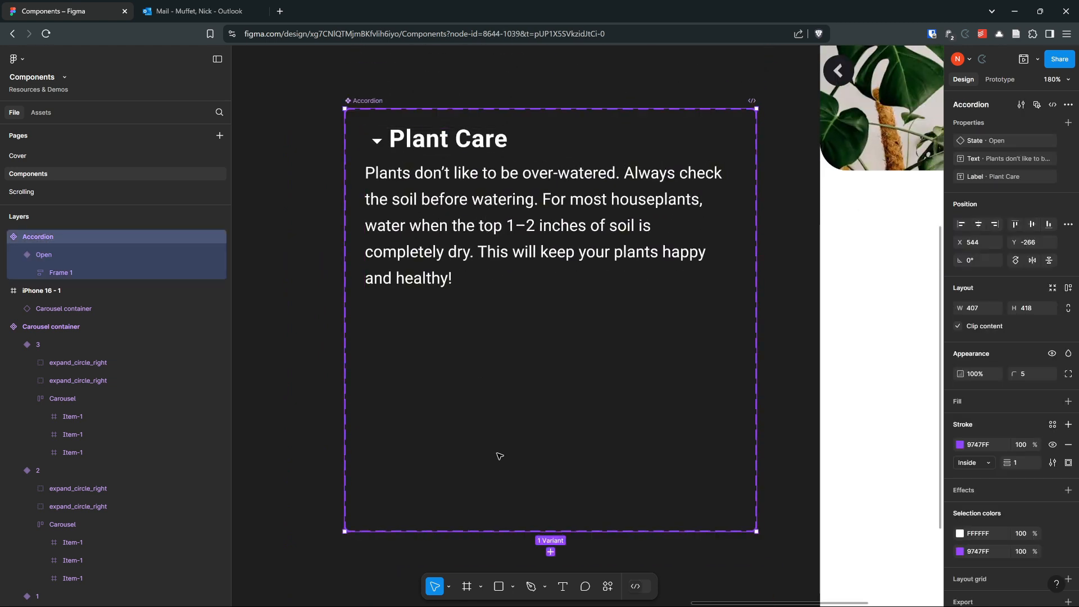
click(550, 552)
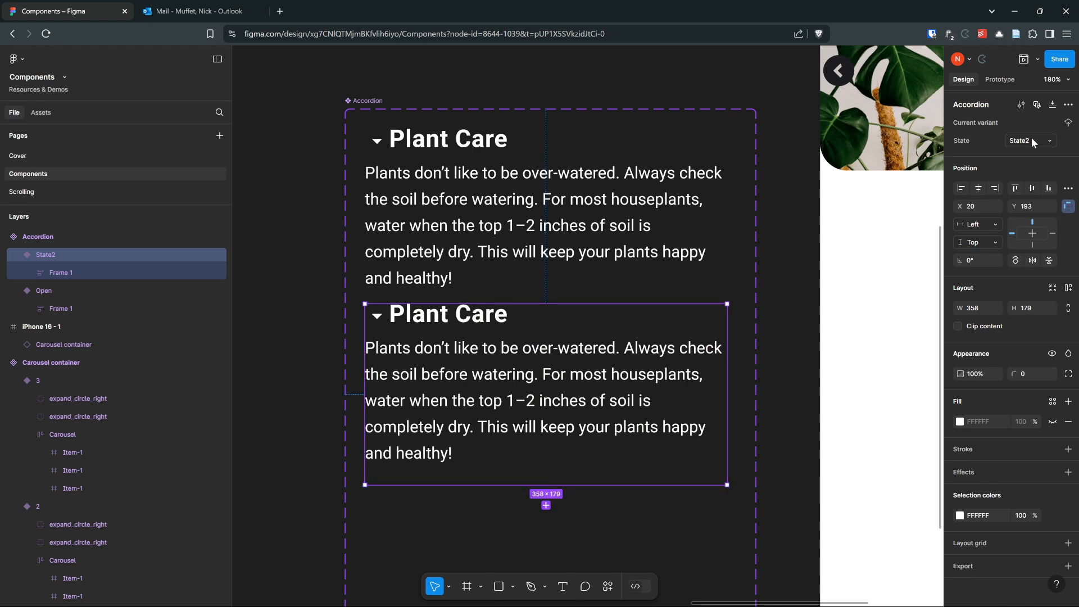
text(Closed)
key(Return)
Step: Turn on Clip content for the Closed variant and shrink its height to 24 so only the heading row fits
ctrl+scroll(465, 367, up, 5)
ctrl+scroll(464, 366, down, 1)
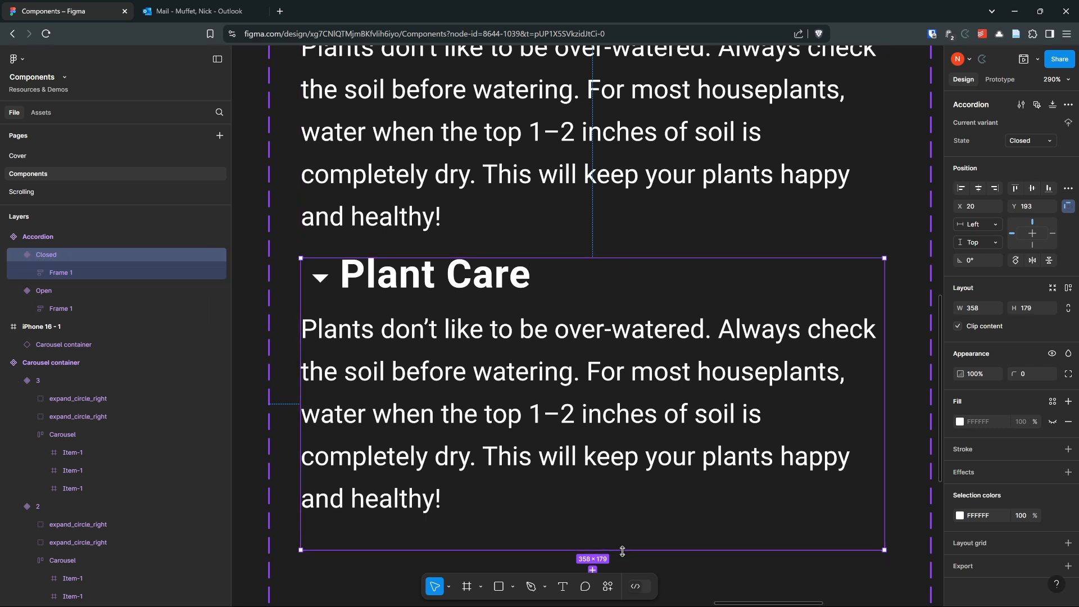
drag(622, 550, 620, 299)
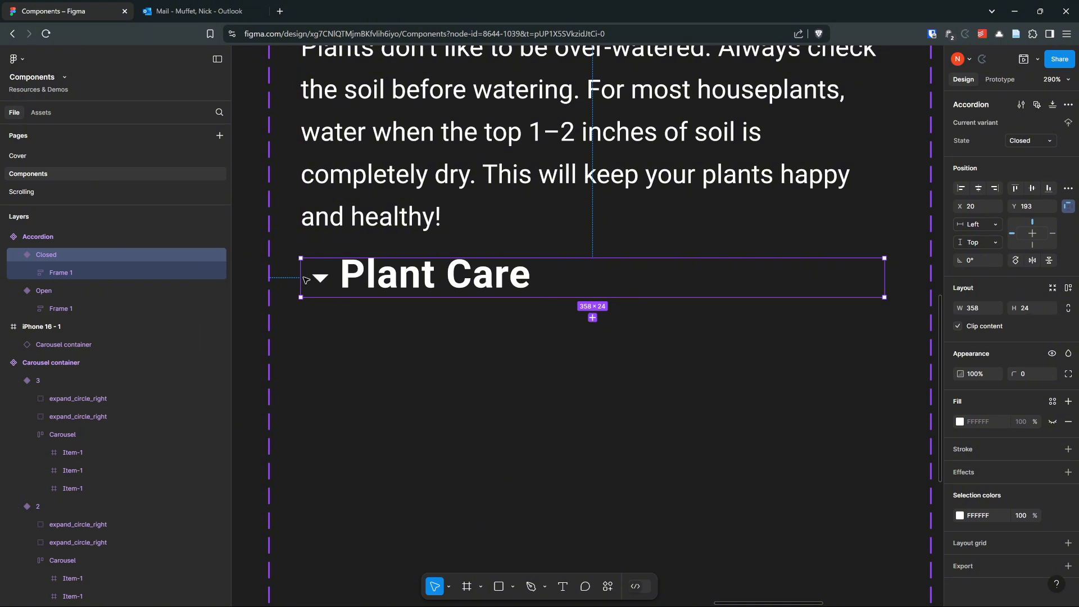
Step: Try to rotate the whole arrow_right group in the Closed variant's label to 0°
double_click(325, 280)
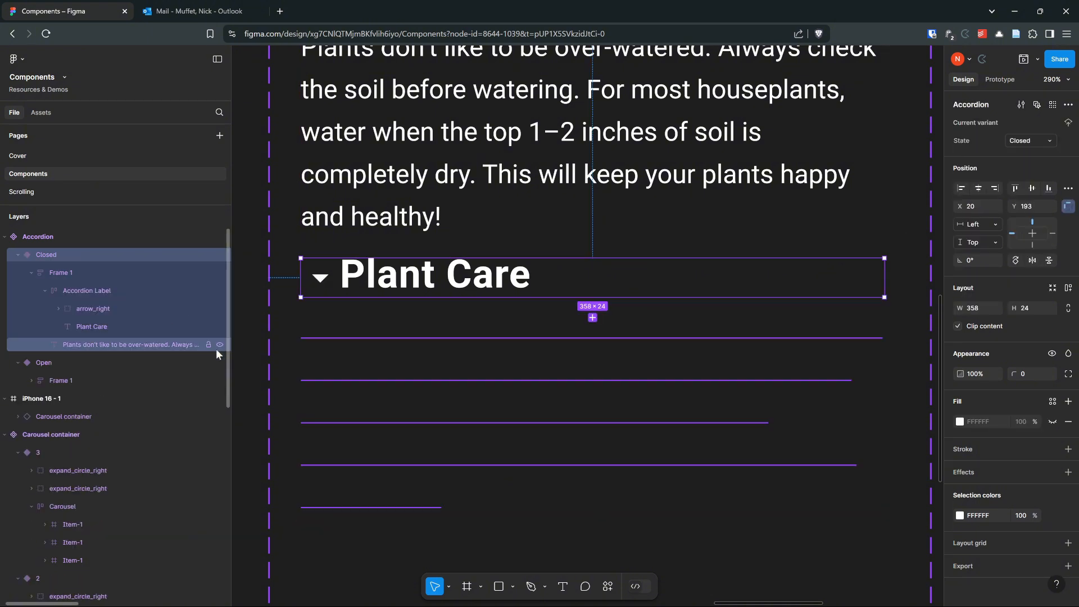
click(292, 317)
double_click(321, 277)
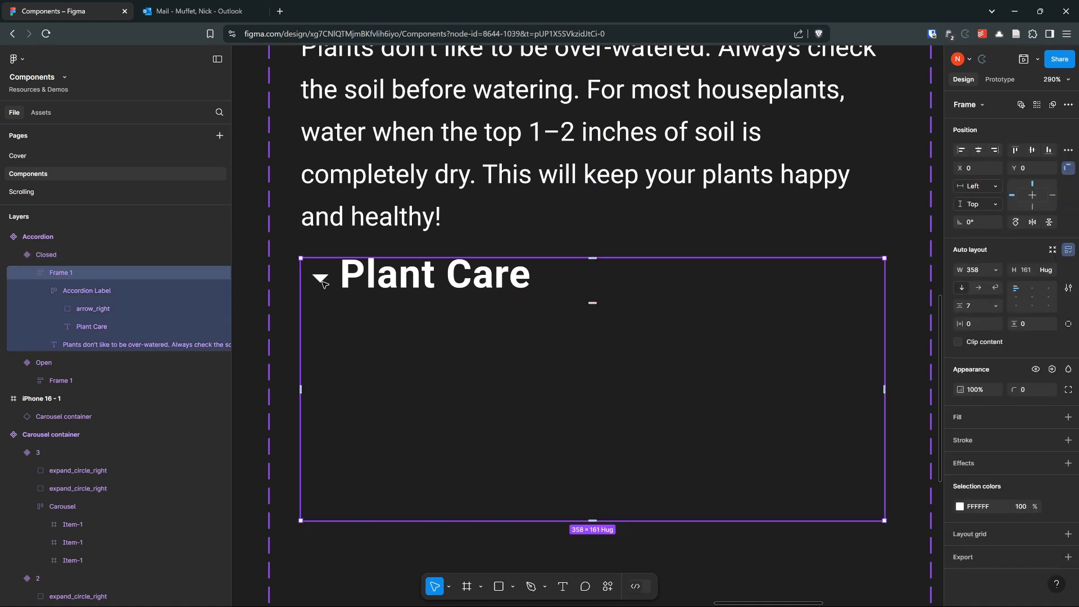
double_click(324, 282)
double_click(324, 283)
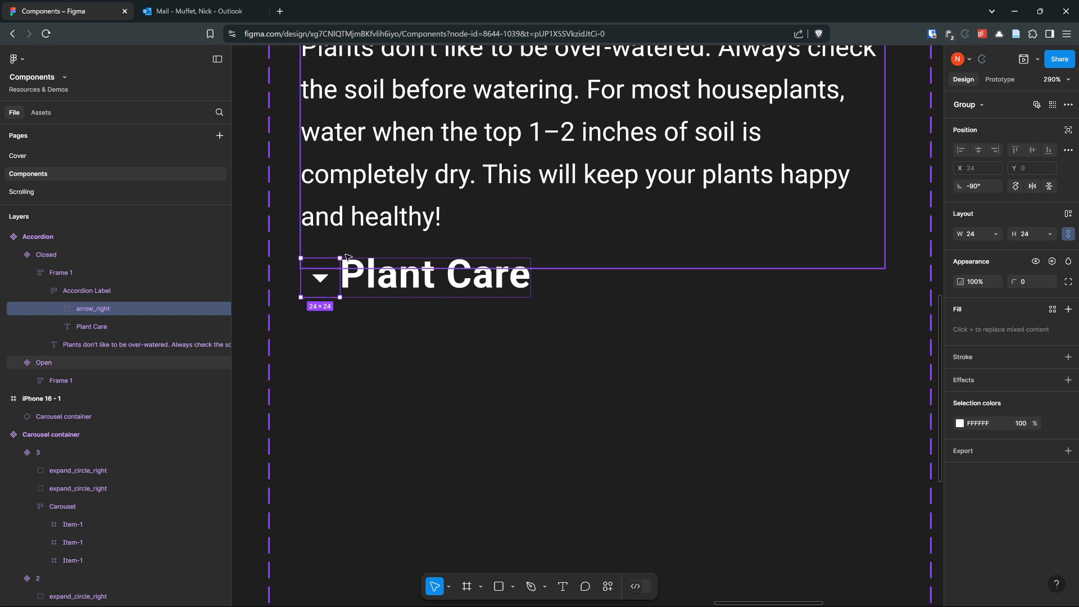
click(58, 309)
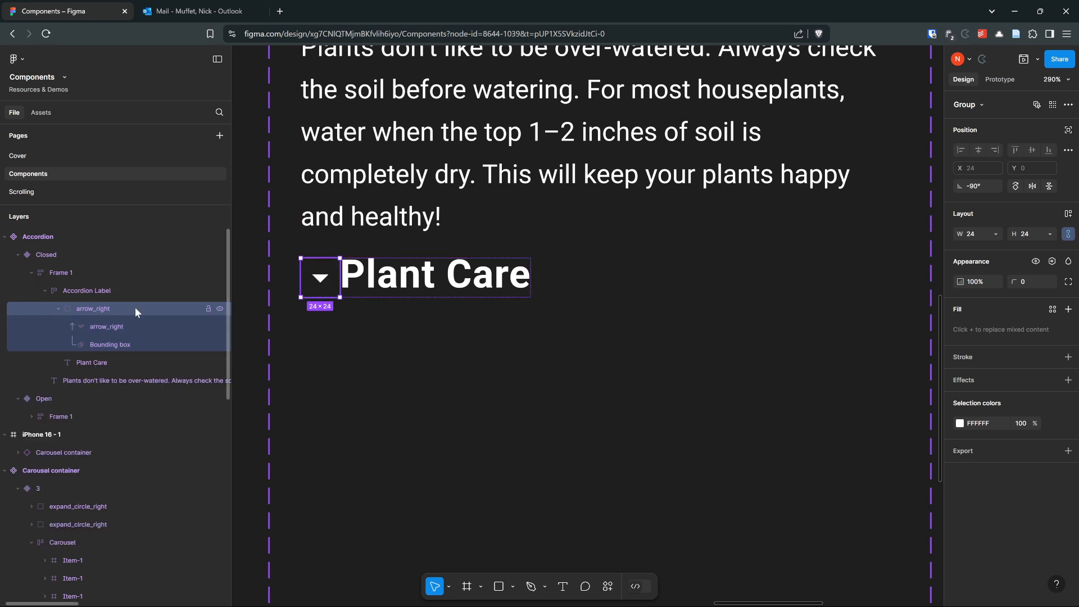
drag(346, 258, 313, 238)
key(ctrl+z)
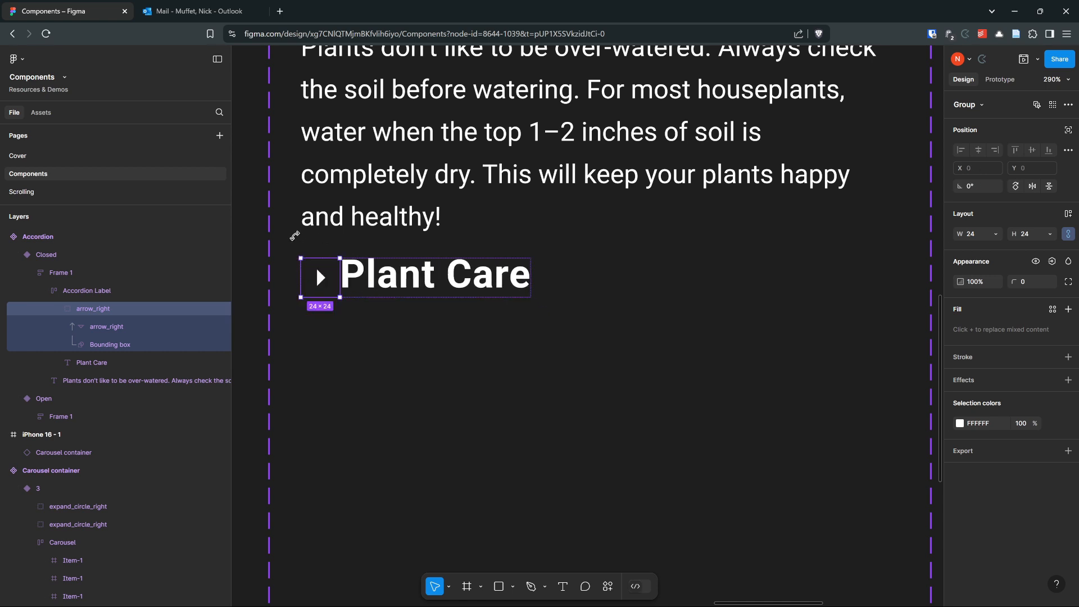
key(ctrl+shift+z)
mouse_move(313, 234)
mouse_down()
mouse_move(304, 249)
mouse_move(330, 249)
mouse_move(302, 252)
mouse_up()
Step: Rotate the inner arrow_right vector of the Closed variant to 0° so it points right
click(104, 329)
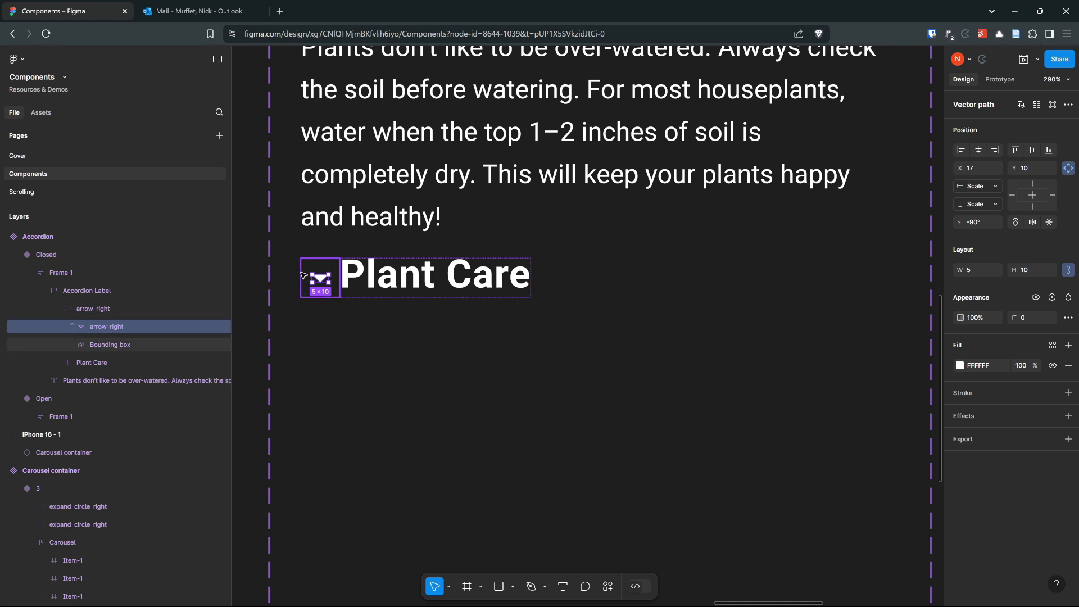
drag(308, 271, 299, 323)
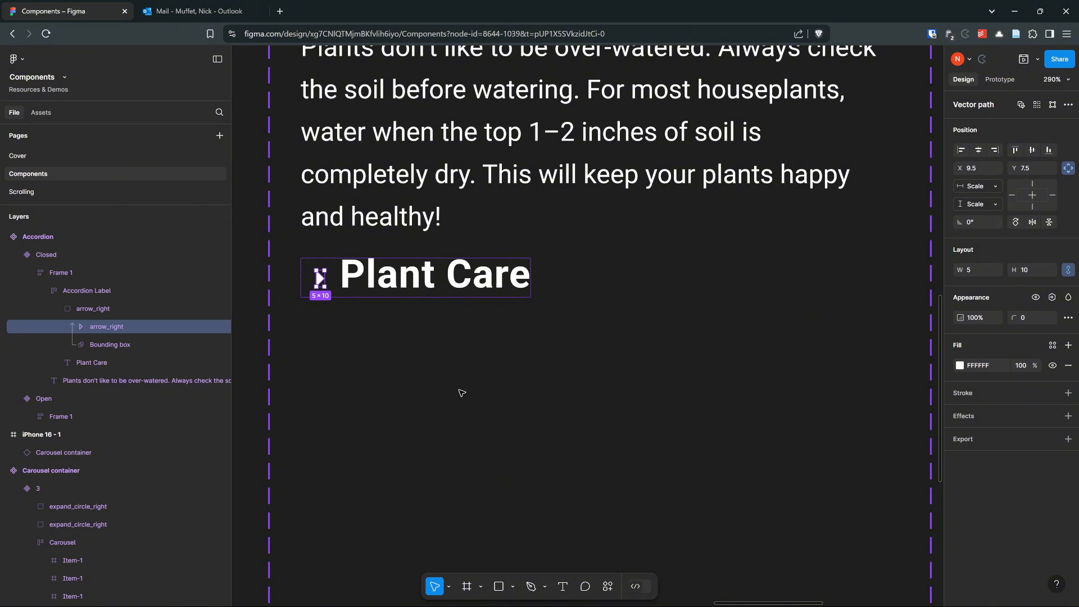
Step: Align the contents of the Closed variant's Accordion Label frame to the left and vertically centred
scroll(322, 278, up, 5)
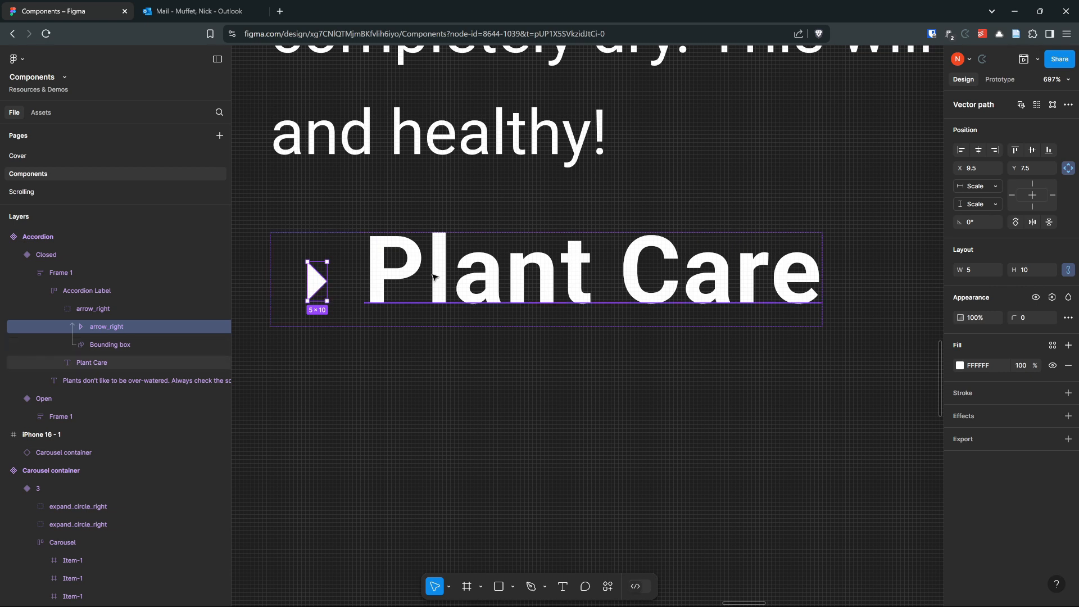
click(437, 292)
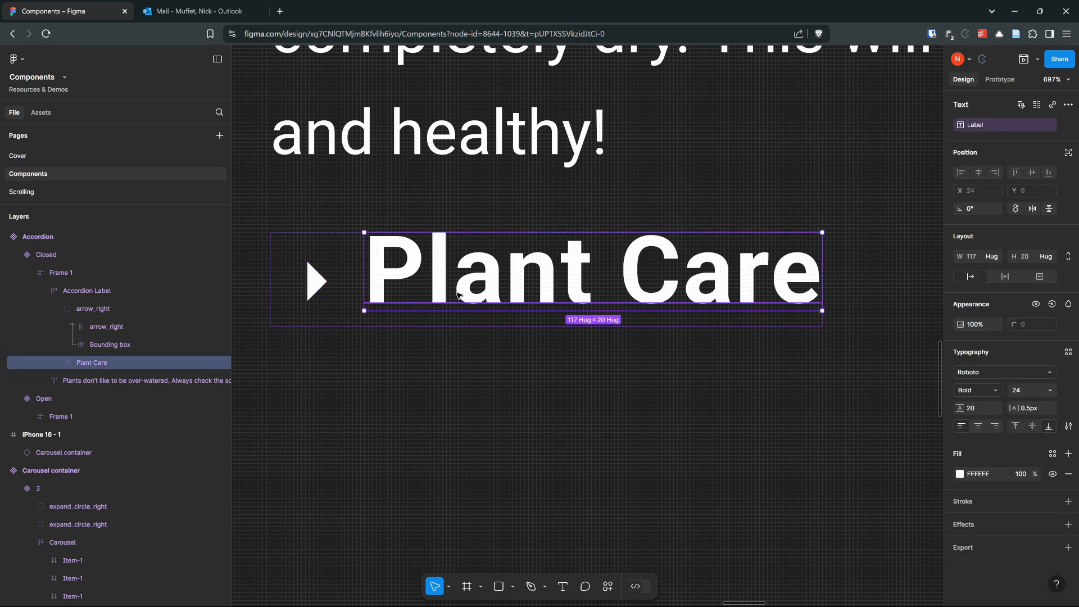
click(67, 289)
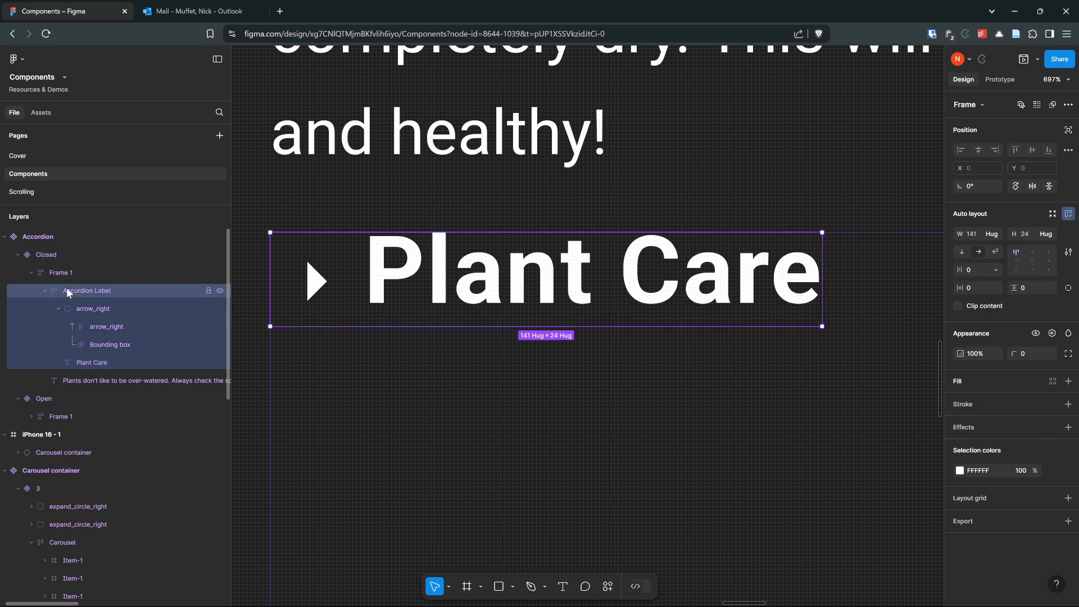
click(1016, 262)
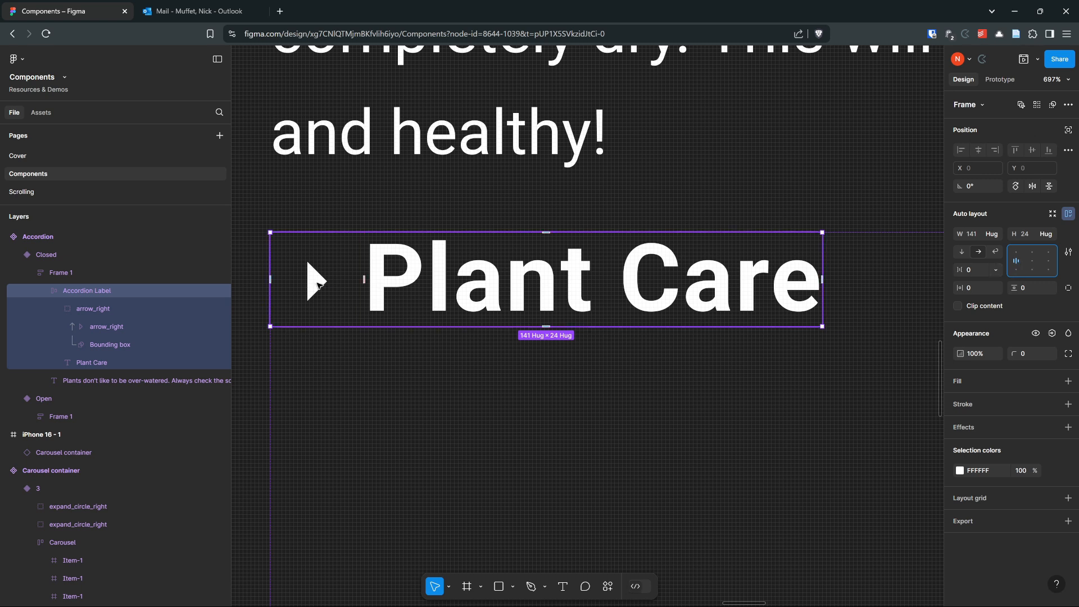
scroll(320, 281, down, 3)
scroll(335, 234, up, 8)
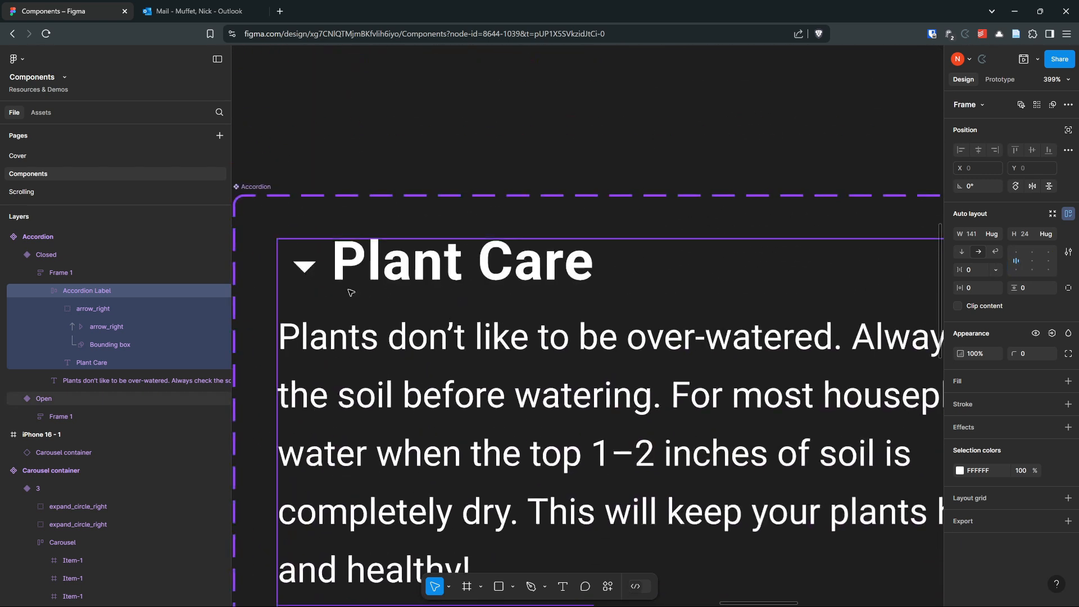
Step: Align the contents of the Open variant's Accordion Label frame to the left and vertically centred
double_click(347, 265)
double_click(347, 265)
double_click(347, 265)
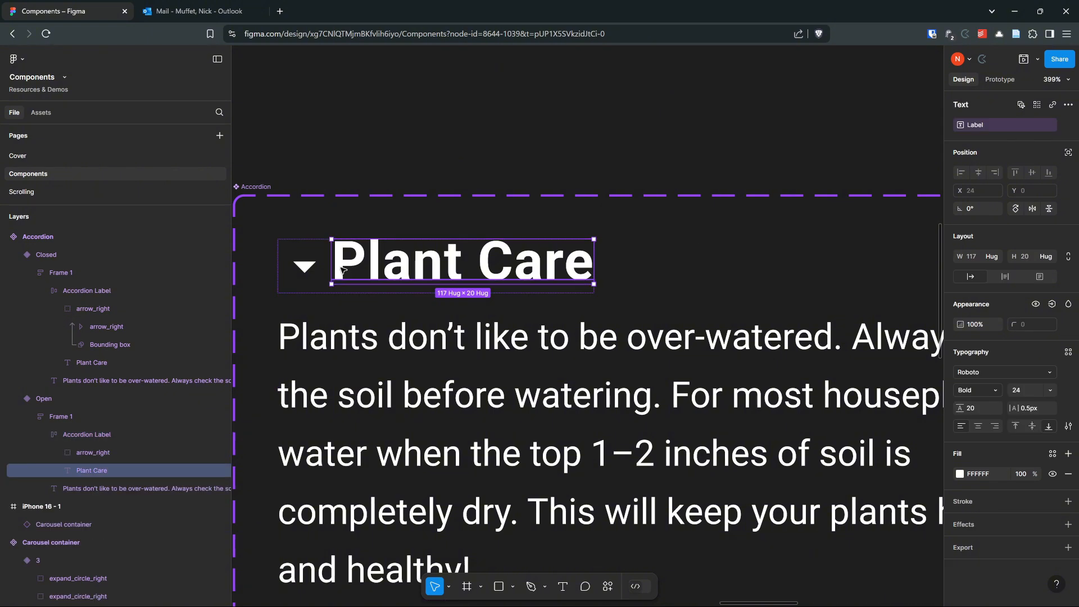
click(86, 432)
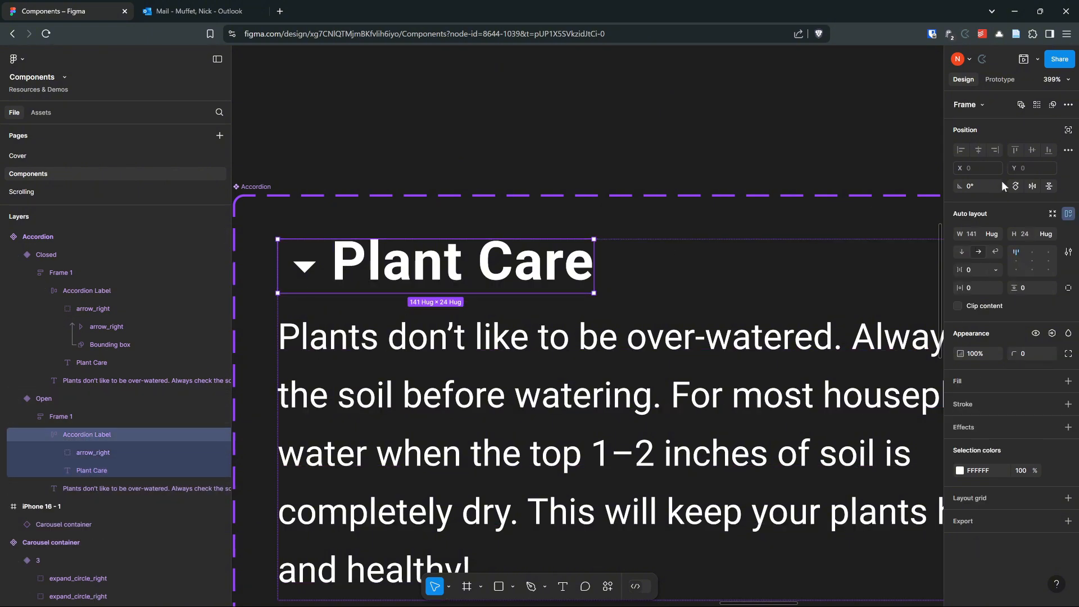
click(1016, 259)
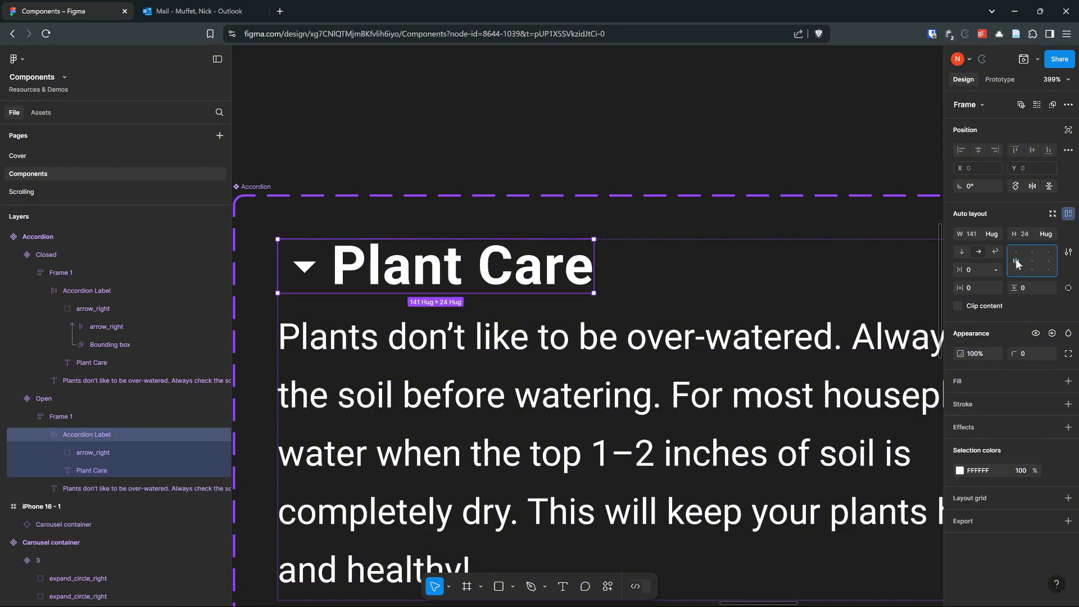
Step: Move the Closed variant down to Y 217 so it sits clear of the Open variant
scroll(524, 256, down, 4)
scroll(525, 255, down, 3)
scroll(472, 163, up, 4)
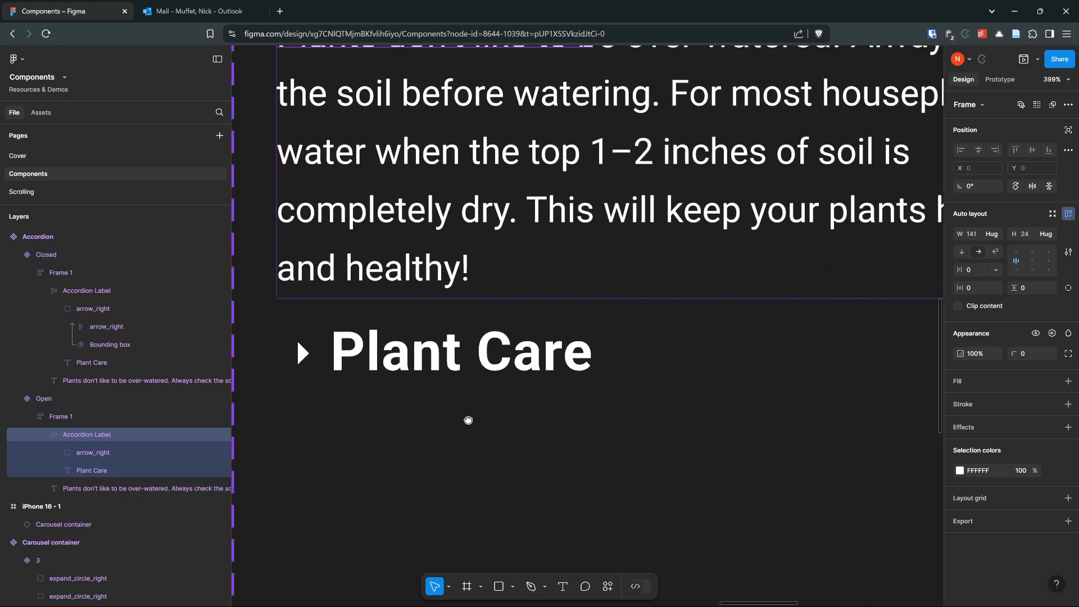
click(421, 376)
scroll(419, 374, down, 4)
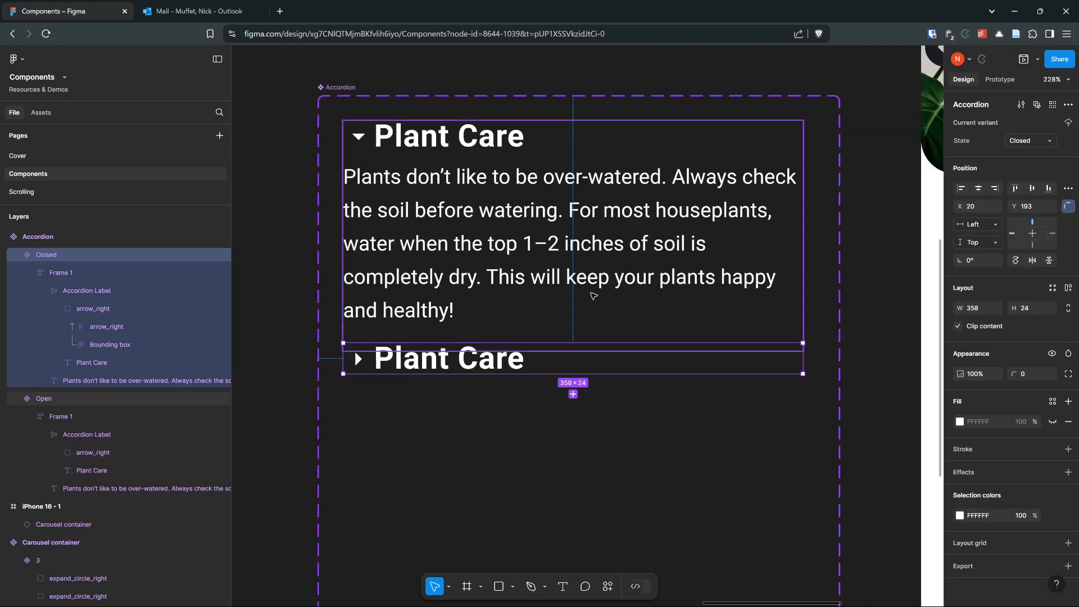
drag(469, 367, 471, 398)
Step: Add auto layout to the Open variant so its height hugs the heading and paragraph
click(1000, 79)
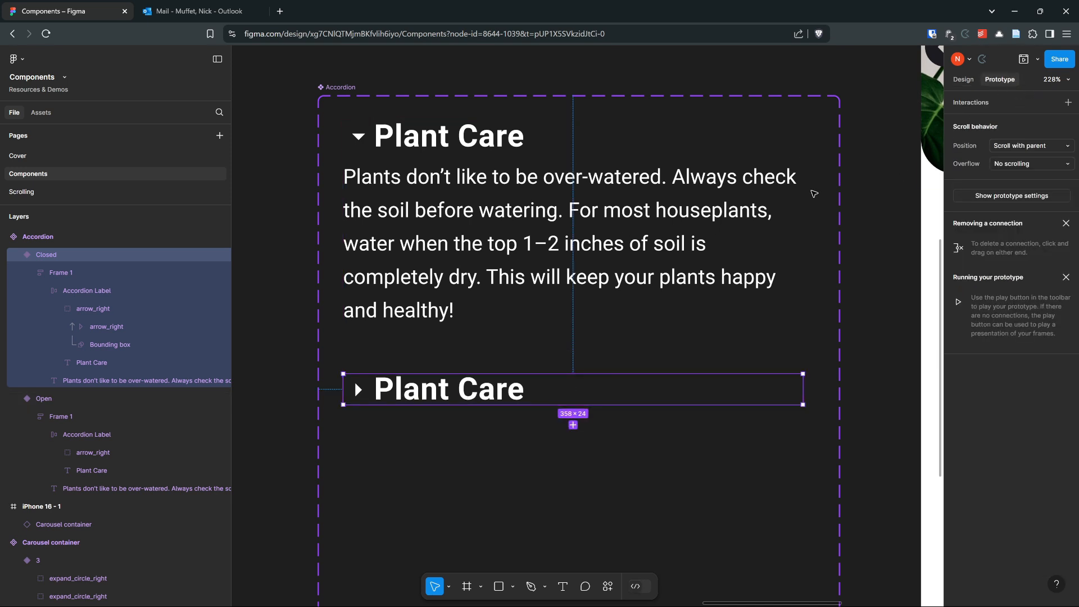
click(579, 279)
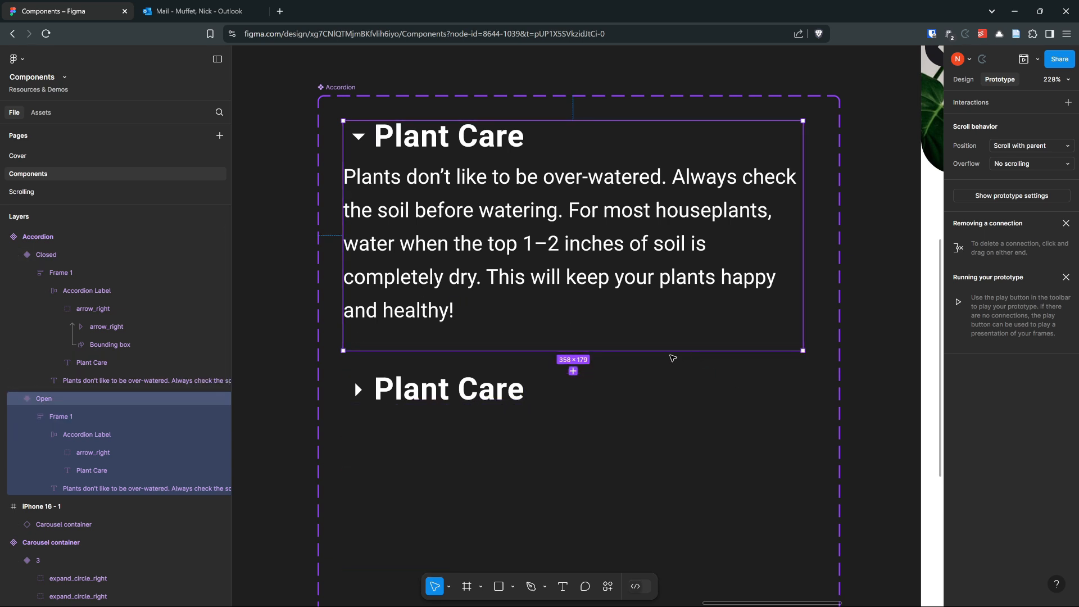
click(963, 79)
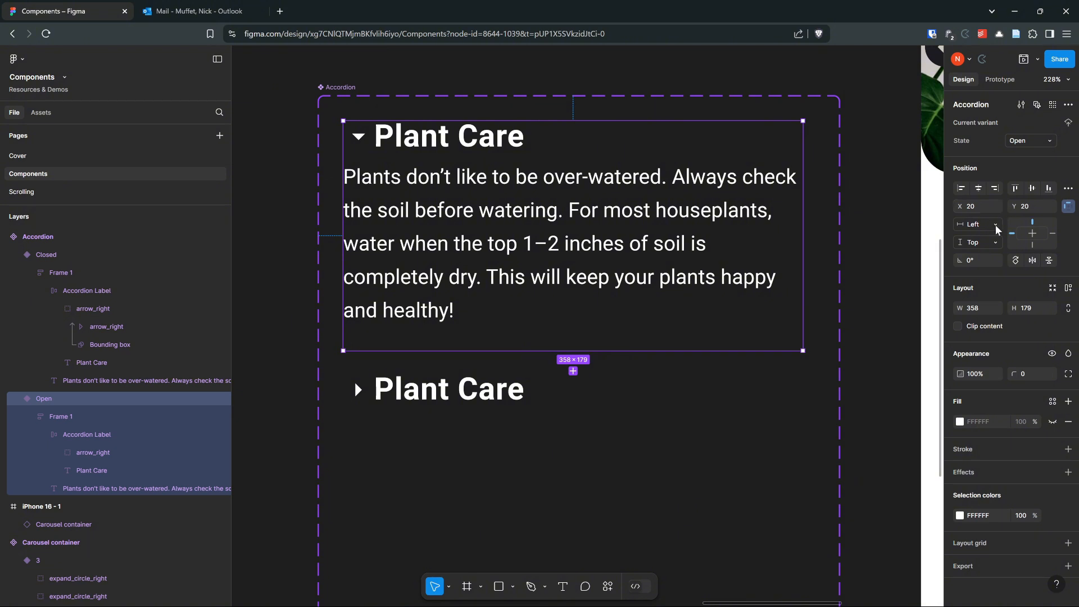
click(1068, 288)
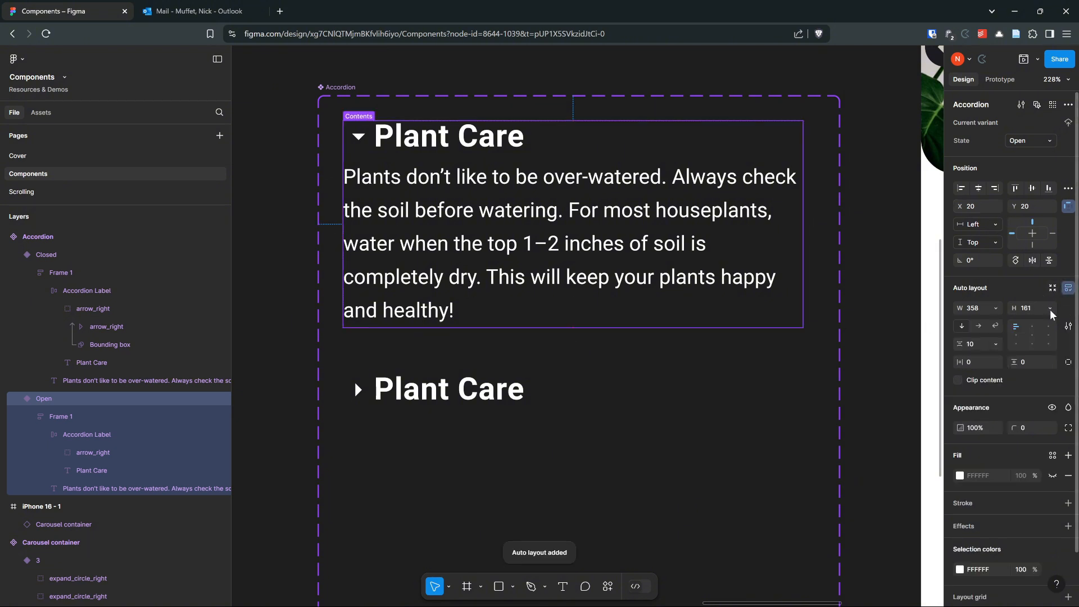
click(531, 390)
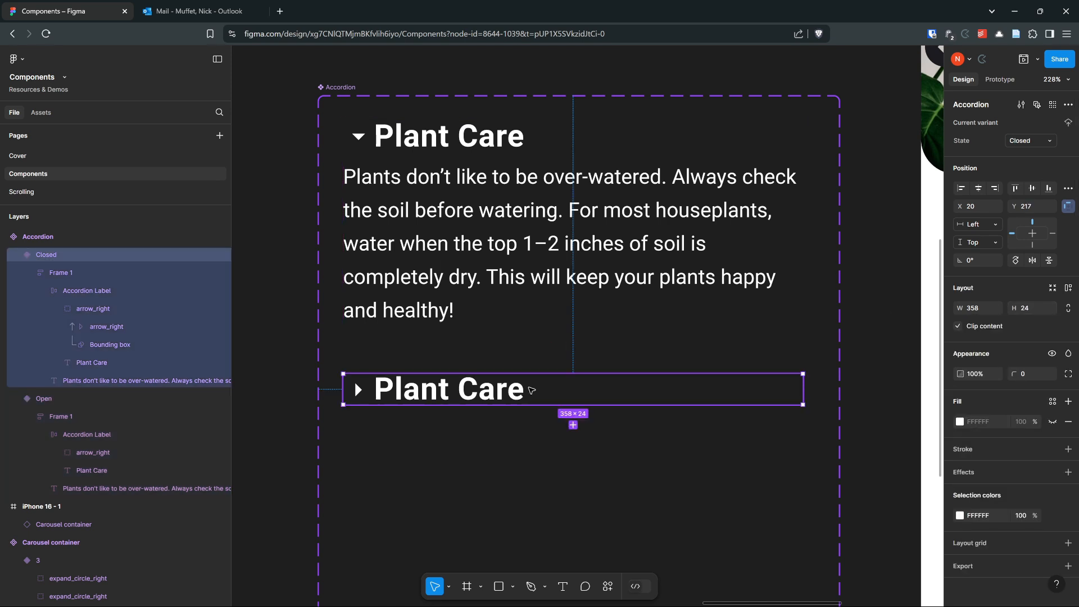
Step: Connect the Open variant to Closed with an On tap, Change to interaction using Smart animate, Ease out, 300ms
click(607, 203)
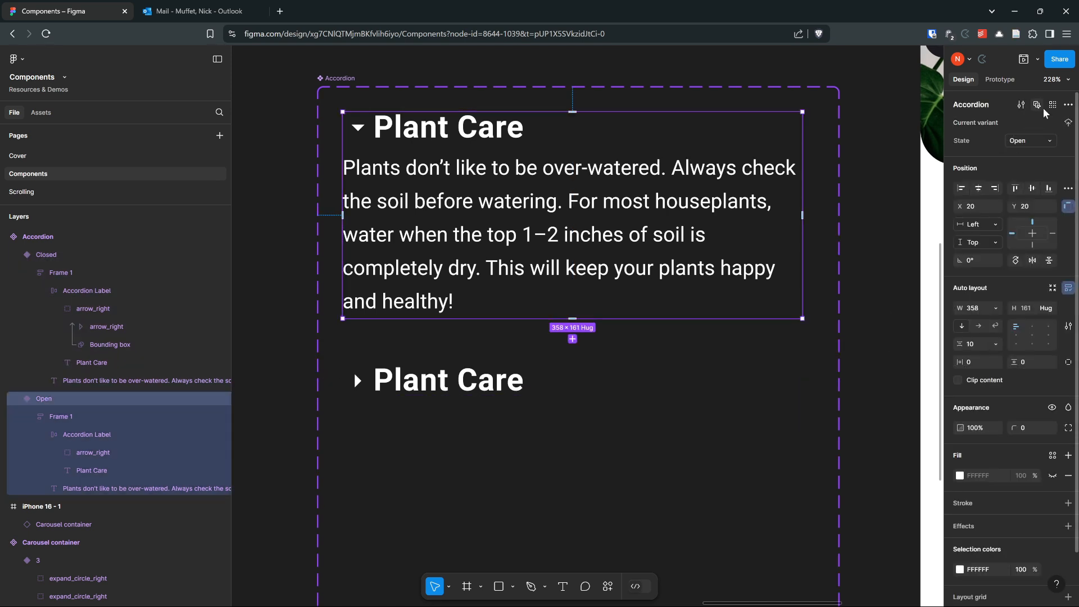
click(996, 81)
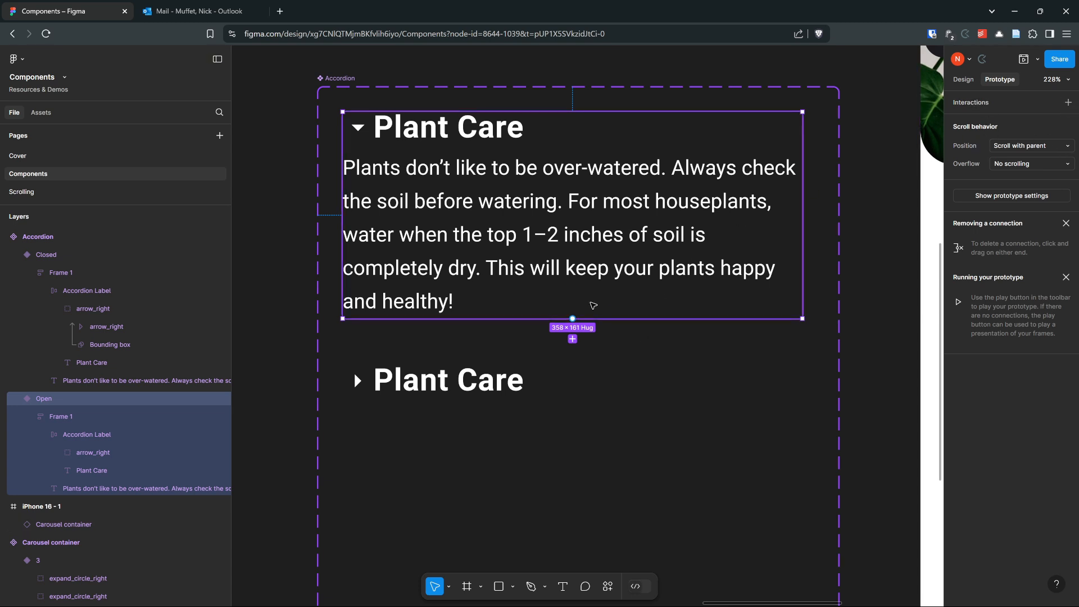
drag(572, 319, 500, 374)
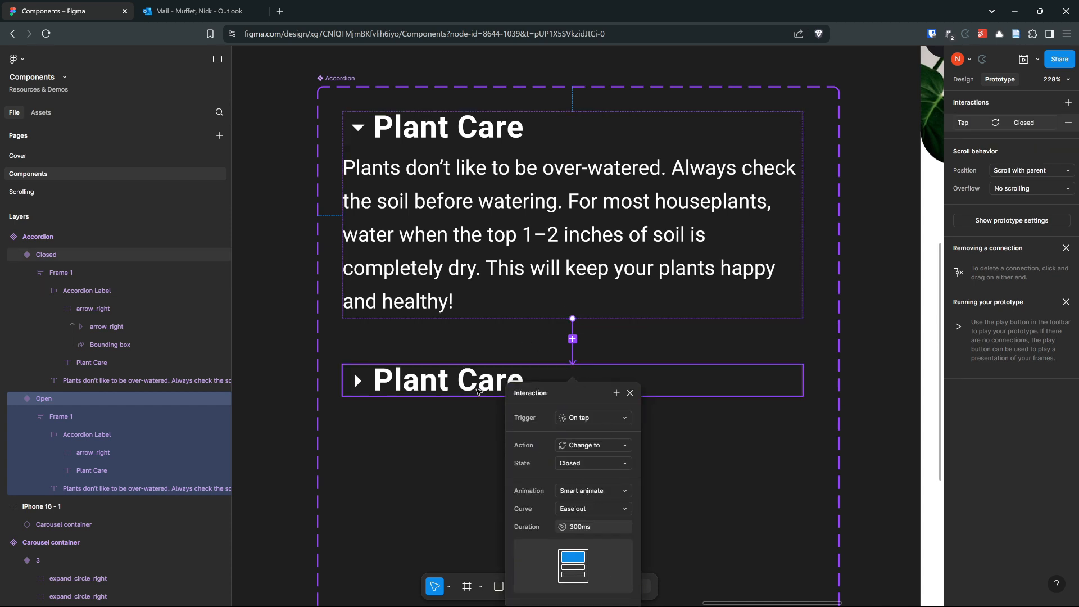
Step: Connect the Closed variant back to the Open variant with a prototype interaction
click(457, 384)
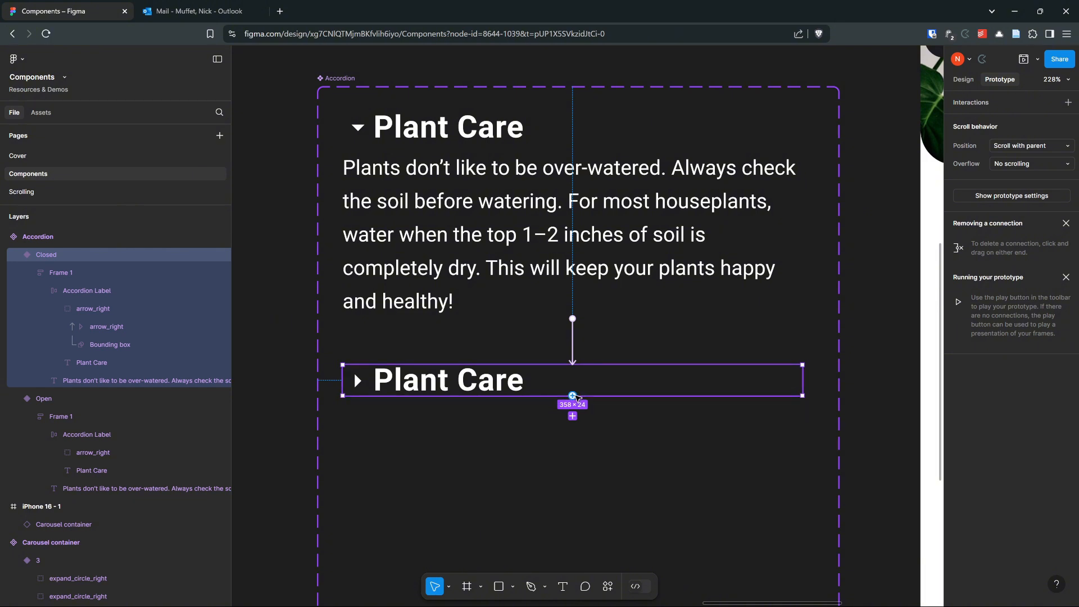
drag(573, 397, 509, 287)
click(454, 351)
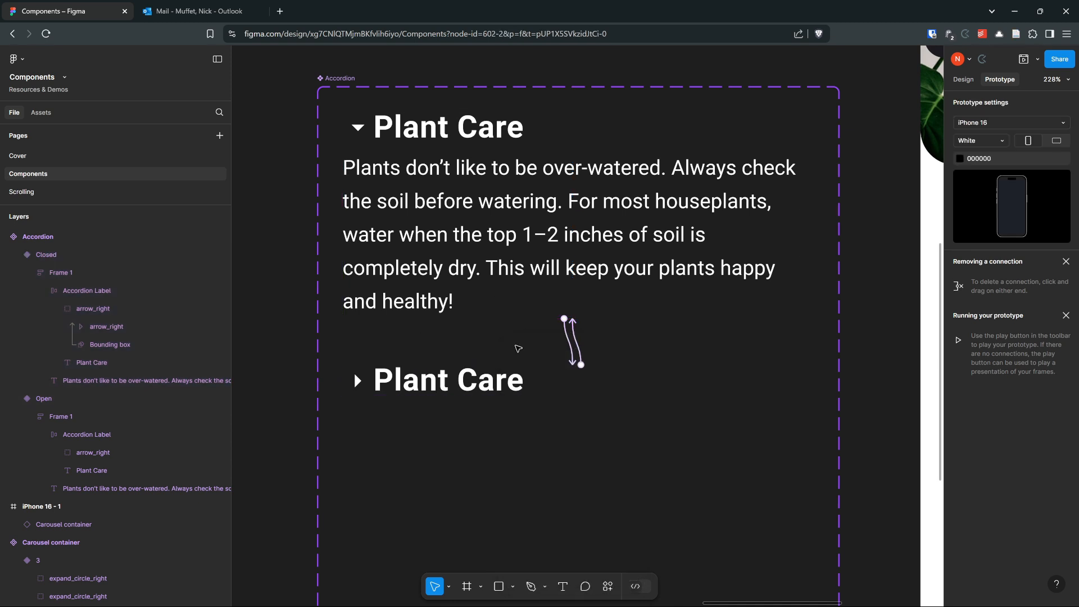
Step: Place an instance of the Open accordion variant in the iPhone 16 - 1 frame, just below the plant carousel
scroll(577, 344, left, 3)
scroll(688, 357, down, 5)
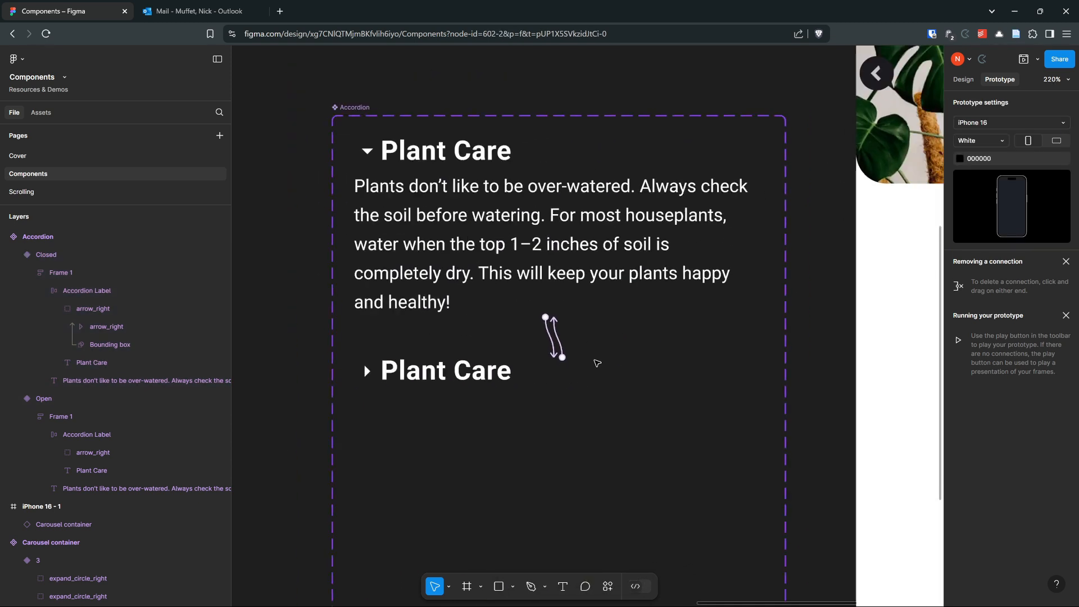
click(409, 282)
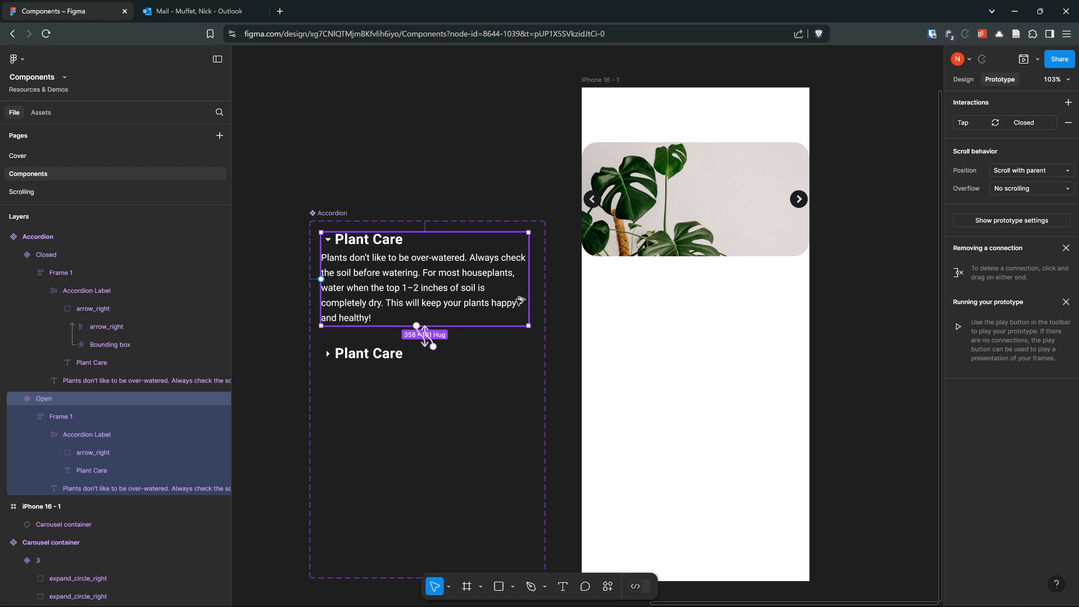
drag(427, 337, 674, 306)
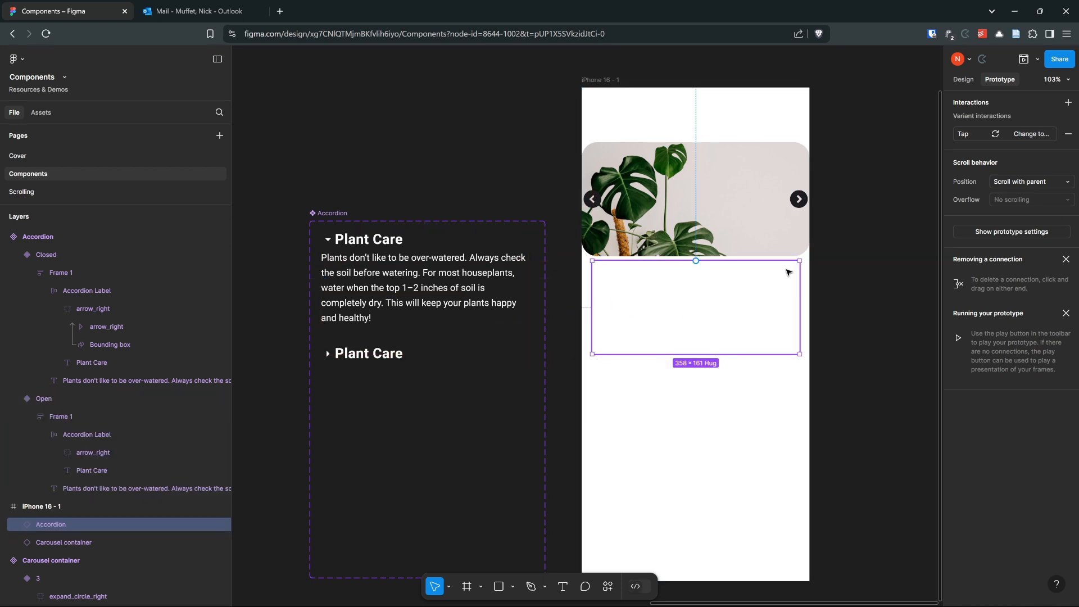
Step: Fill the accordion instance on the phone screen with the dark green page colour 14410C
click(962, 81)
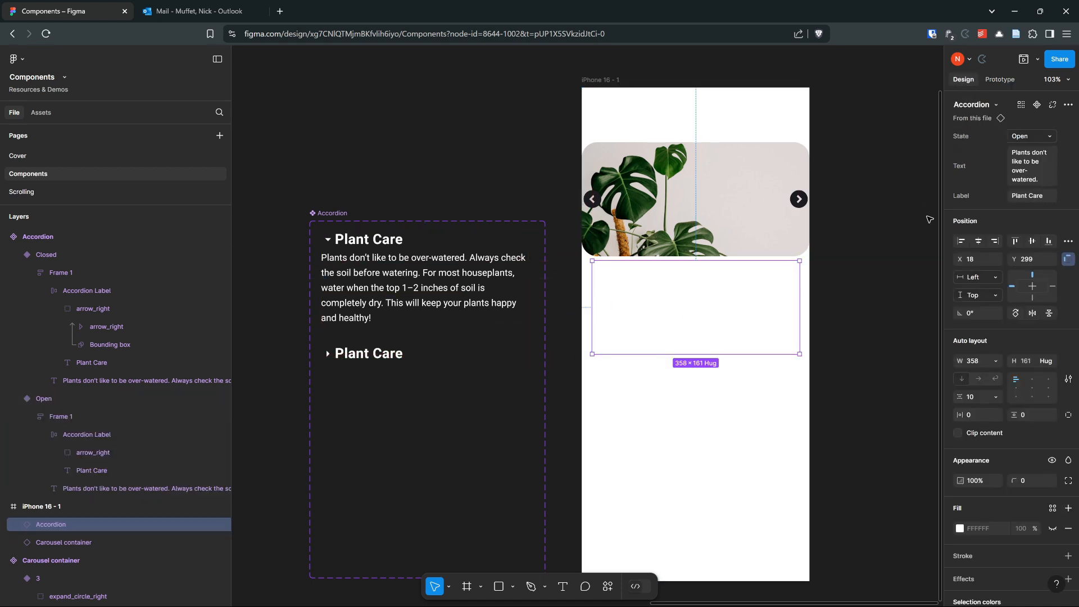
click(960, 529)
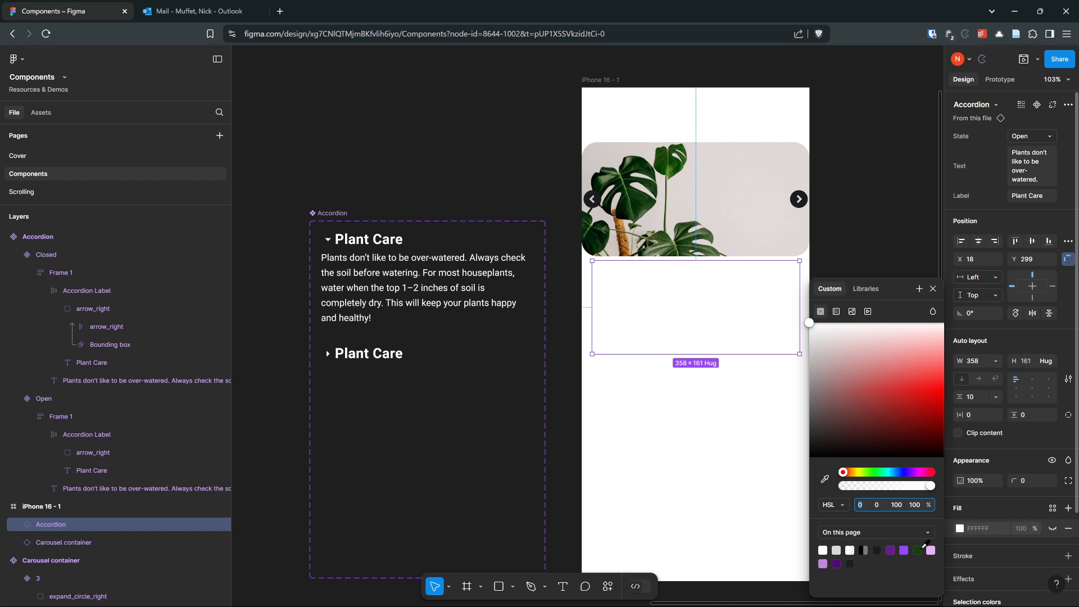
click(919, 549)
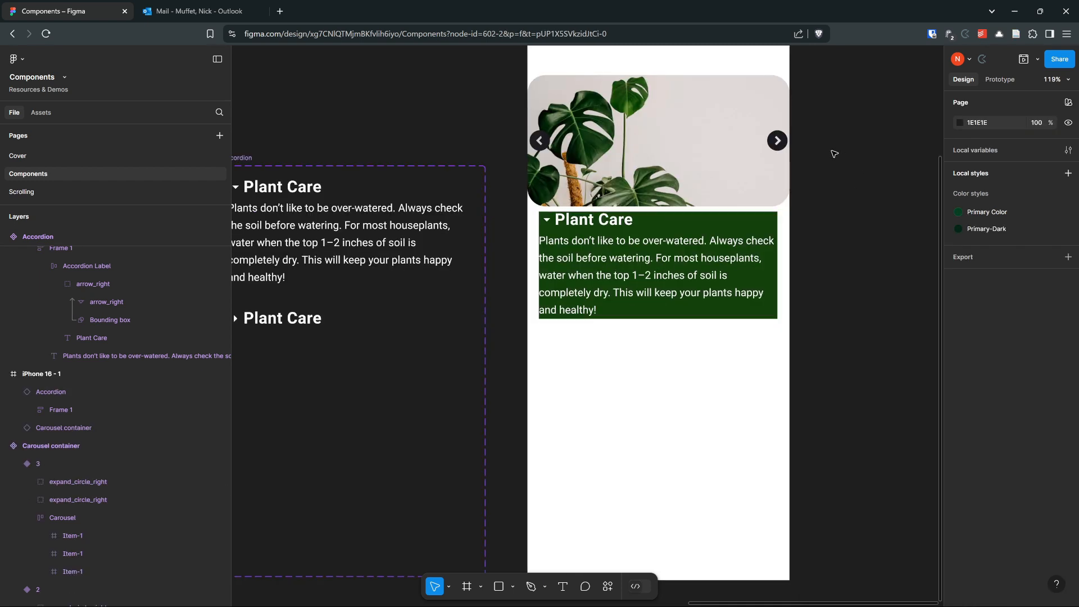
Step: Preview the iPhone 16 - 1 frame and test opening and closing the accordion from its arrow and its Plant Care label
scroll(835, 154, down, 1)
drag(826, 168, 786, 261)
click(537, 116)
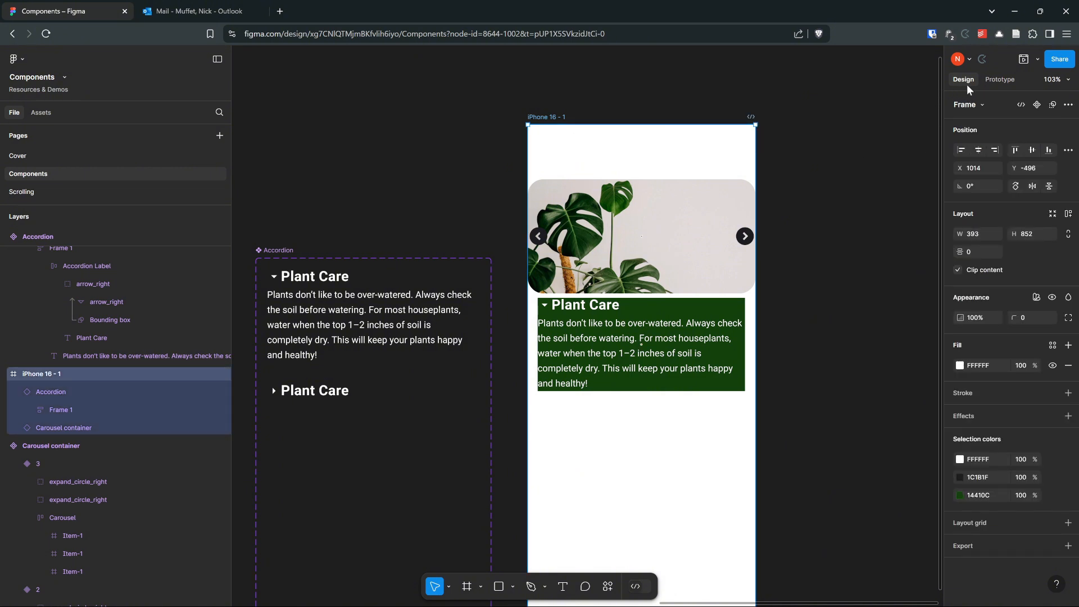
click(1024, 59)
click(629, 285)
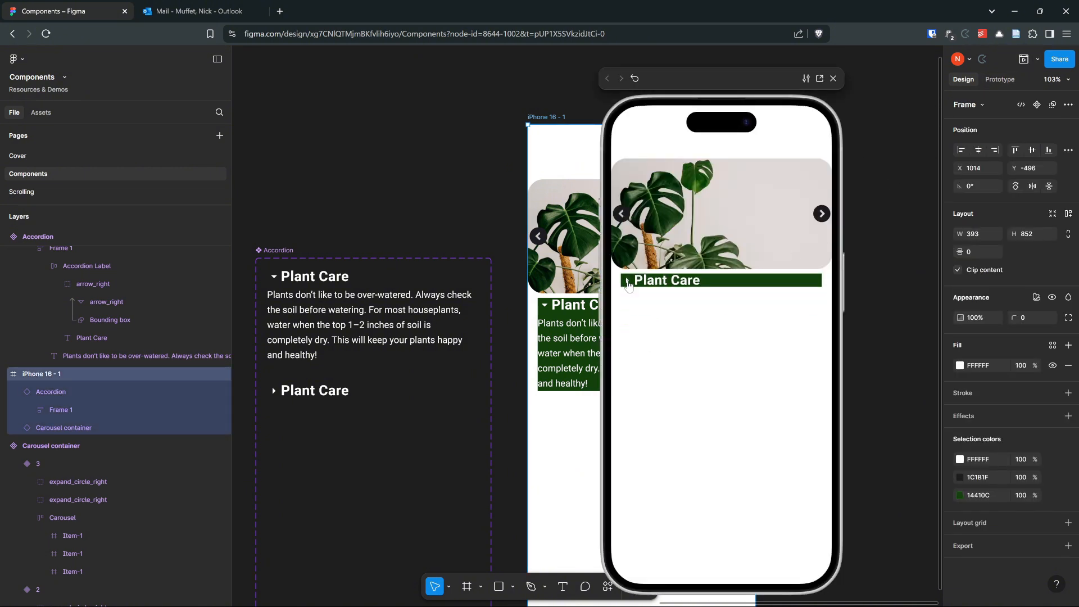
click(629, 284)
click(629, 284)
click(628, 284)
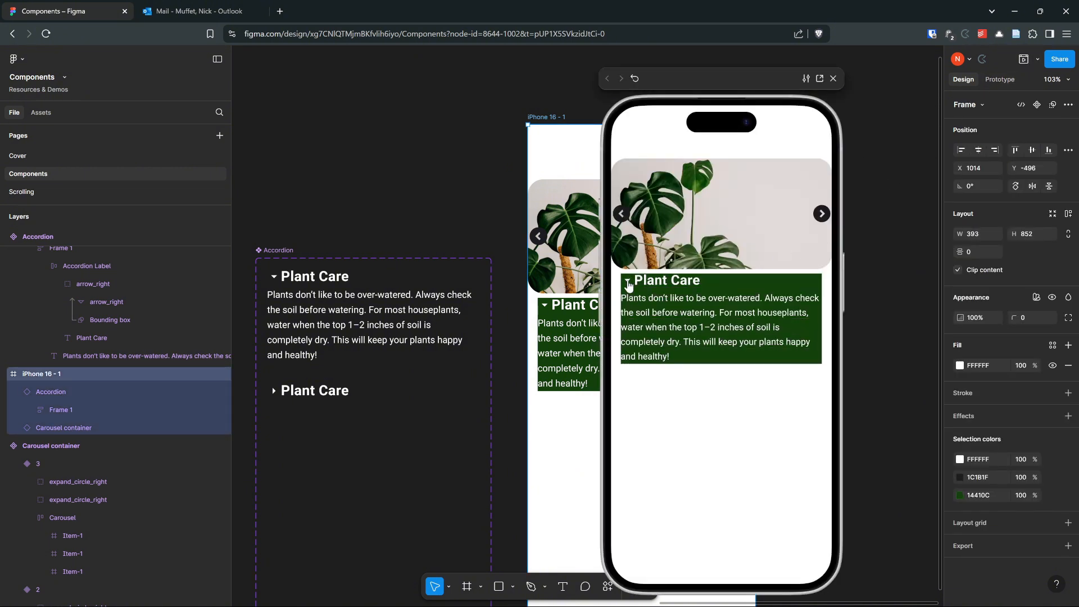
click(635, 283)
click(674, 284)
click(667, 282)
click(666, 281)
click(666, 281)
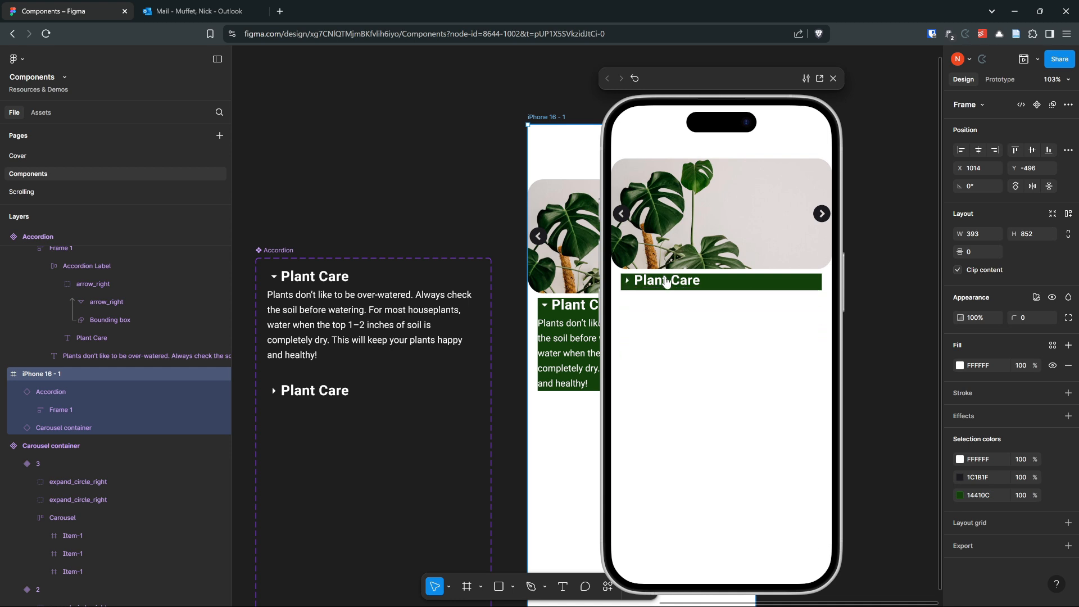
click(702, 280)
click(700, 284)
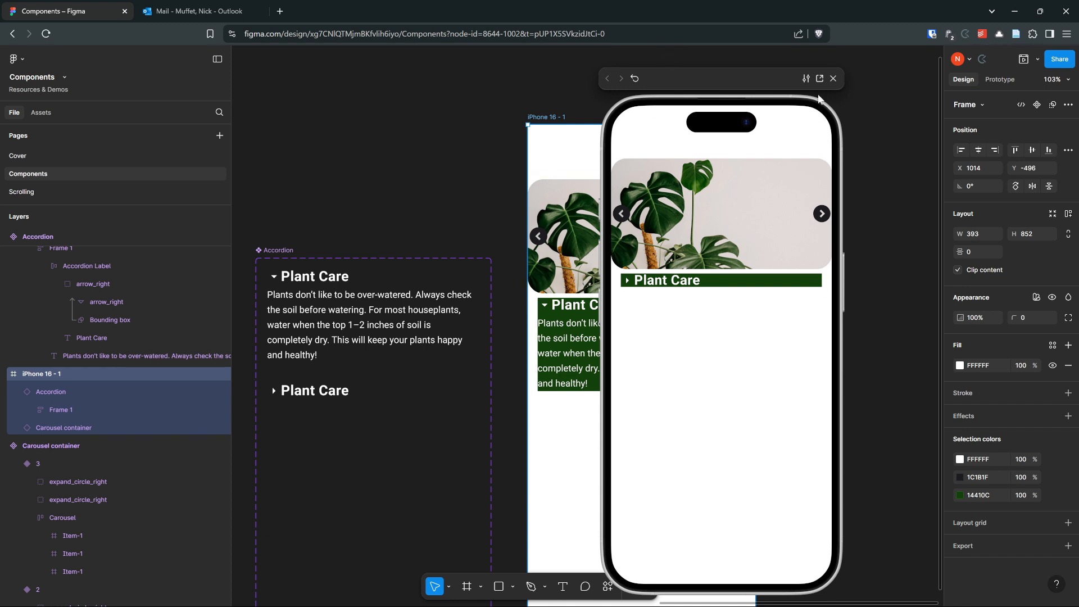
Step: Arrange the prototype preview window and the iPhone 16 - 1 frame side by side
drag(747, 79, 907, 82)
scroll(444, 114, right, 3)
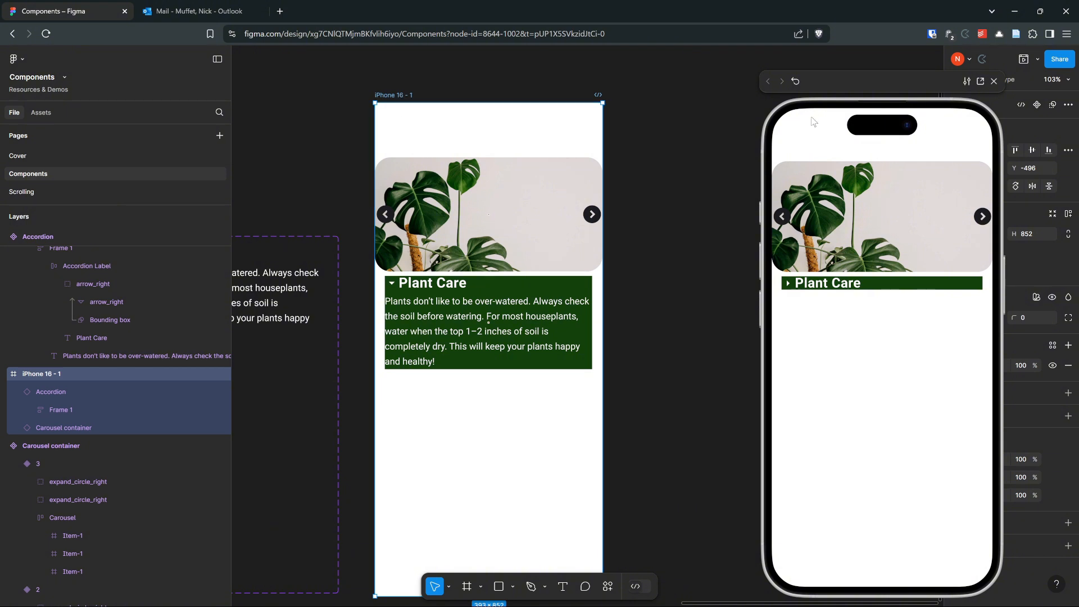
drag(847, 72, 717, 76)
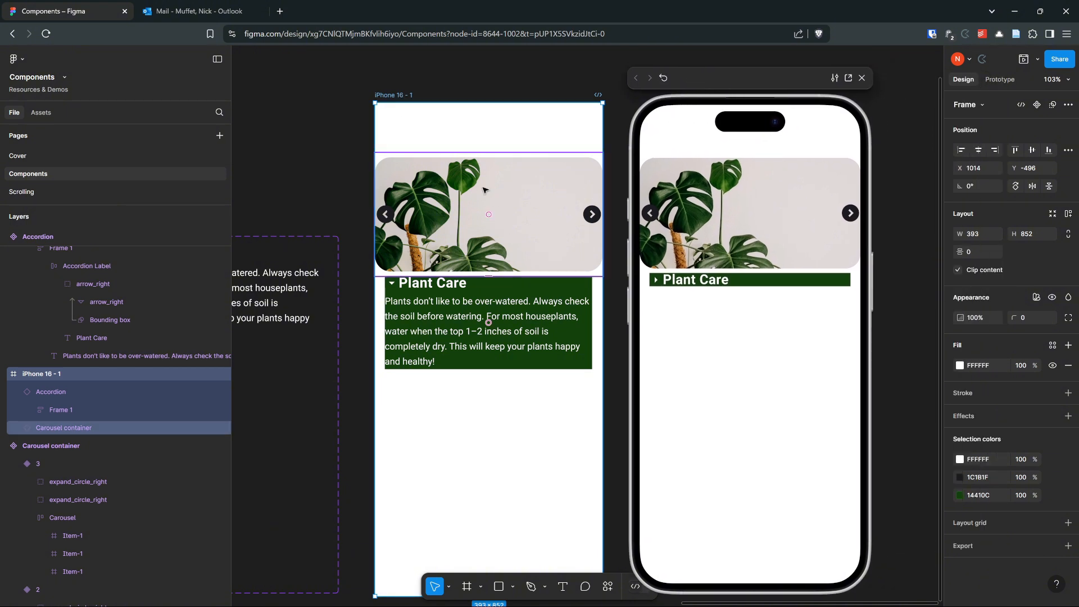
click(501, 321)
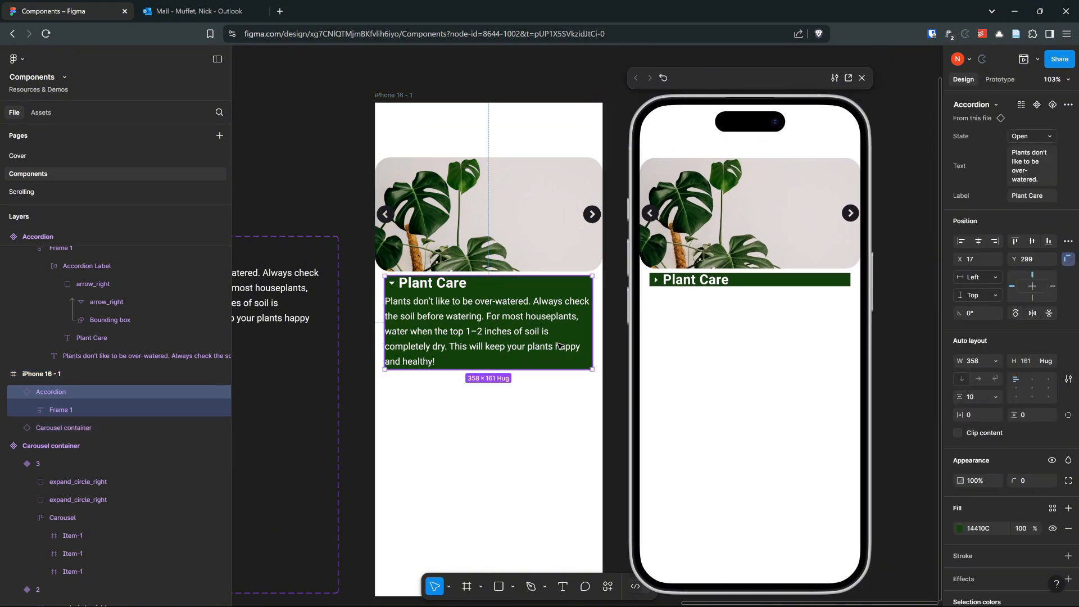
click(394, 97)
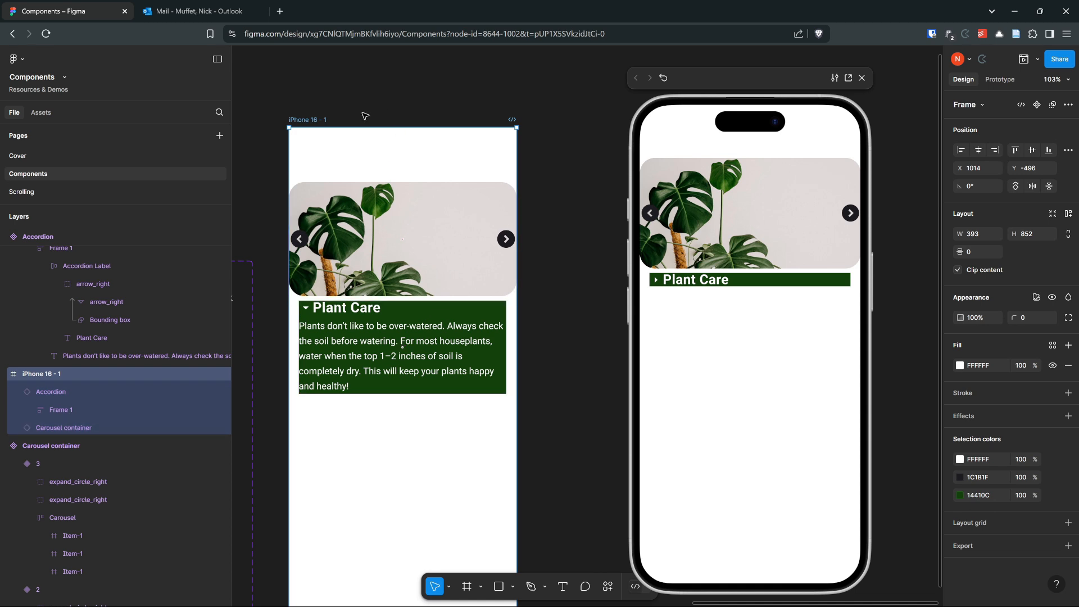
drag(321, 120, 375, 104)
Step: Try a duplicate of the accordion instance at Y 469 directly below the original, and delete the copy
click(425, 308)
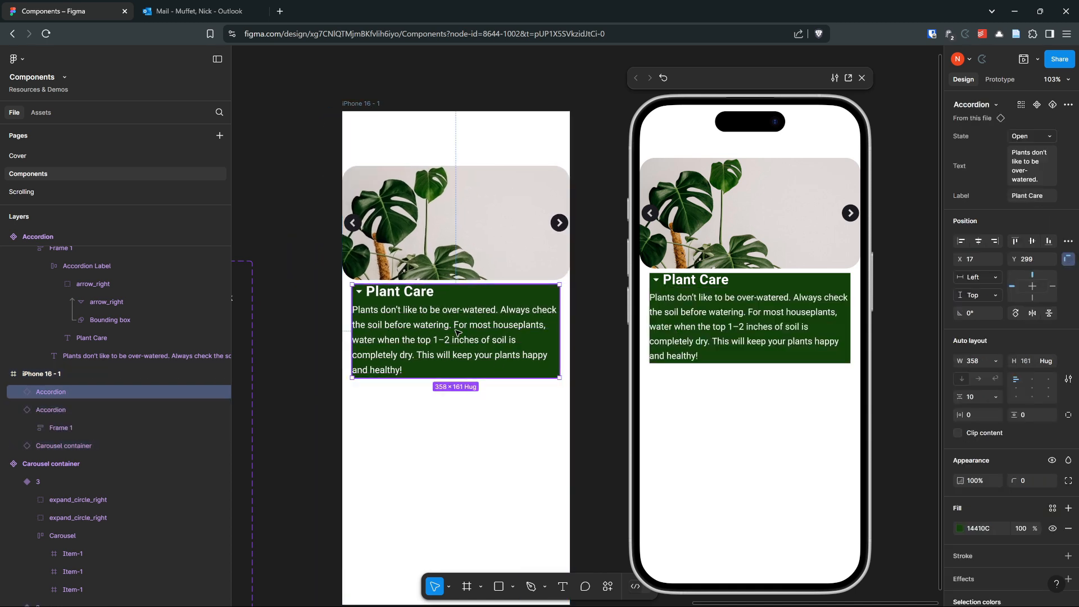
drag(458, 333, 462, 425)
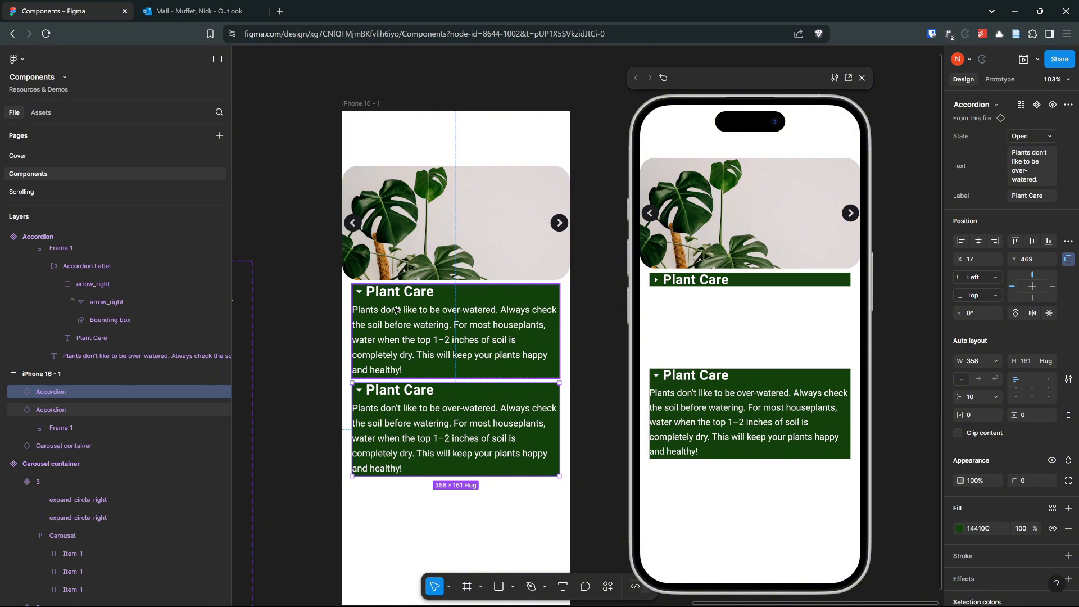
key(Delete)
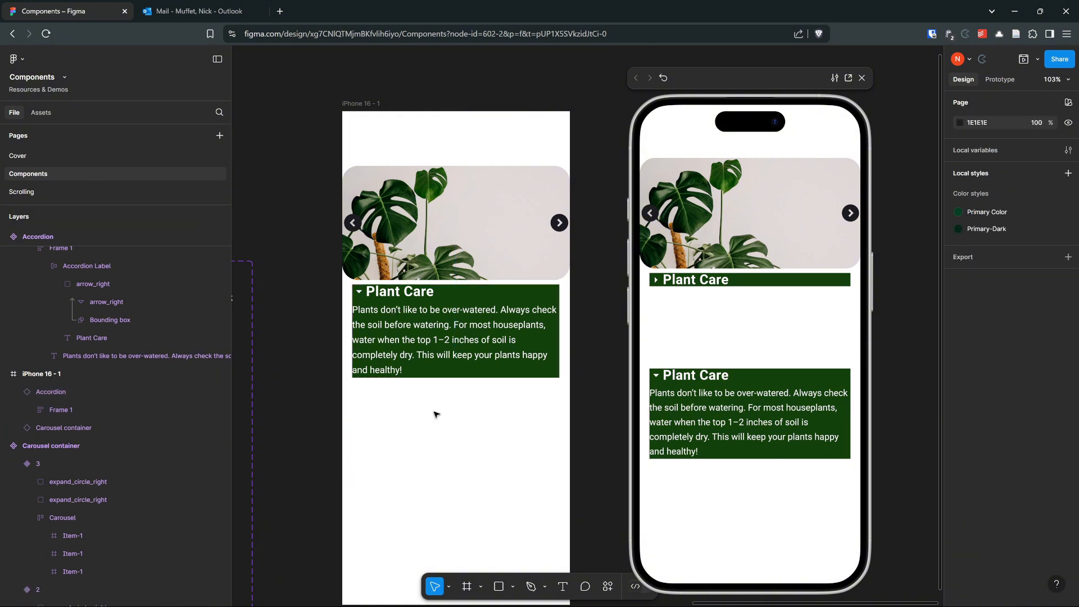
Step: Set the State of the accordion instance on the phone screen to Closed
click(488, 327)
click(1048, 140)
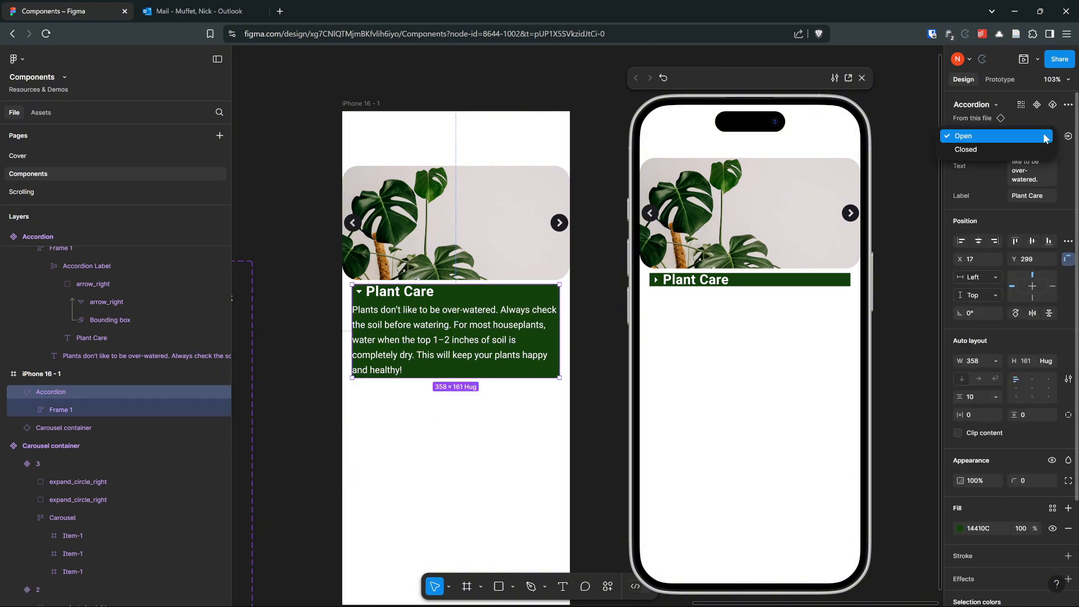
click(1015, 150)
click(483, 366)
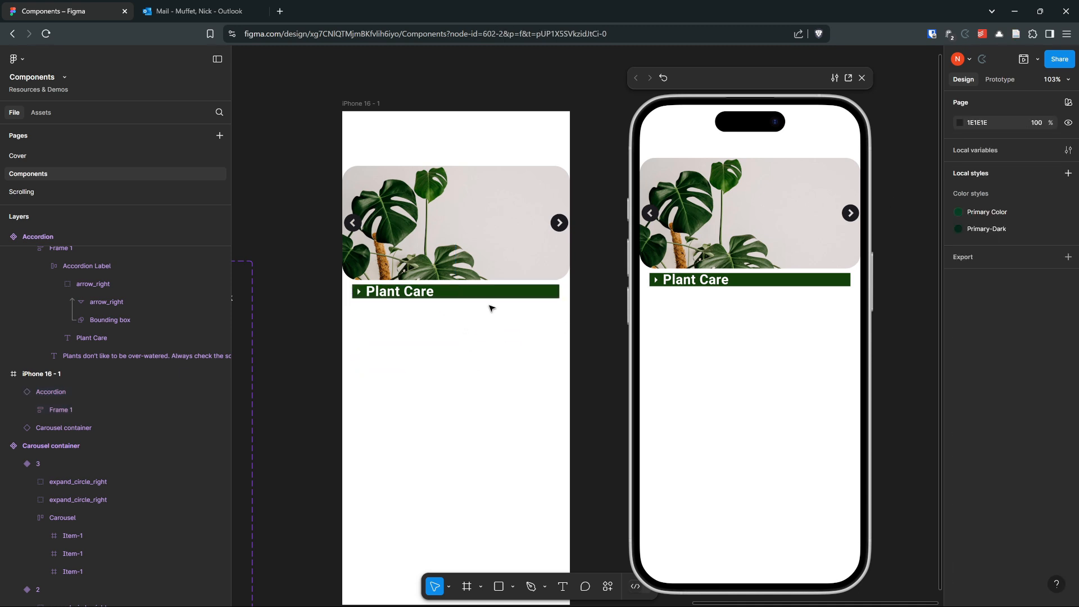
Step: Duplicate the closed accordion instance on the iPhone 16 - 1 frame and place the copy at Y 336 just below the original
click(489, 297)
key(ctrl+d)
mouse_move(488, 295)
mouse_down()
mouse_move(481, 327)
mouse_move(489, 316)
mouse_up()
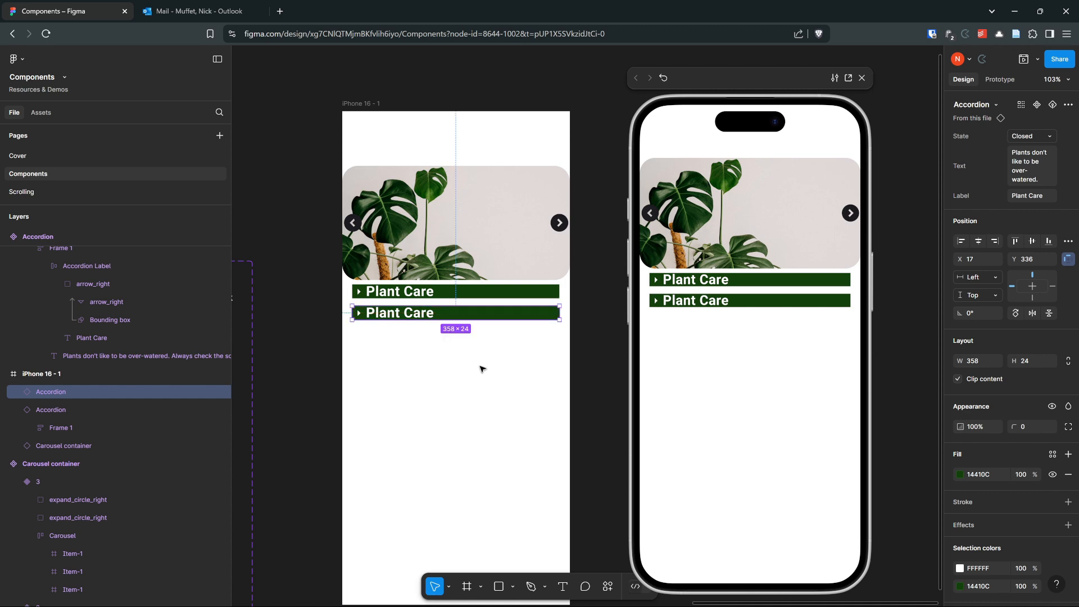
click(482, 369)
Step: Test opening and closing the upper Plant Care accordion in the preview to check how it behaves with the one beneath it
click(667, 283)
click(666, 283)
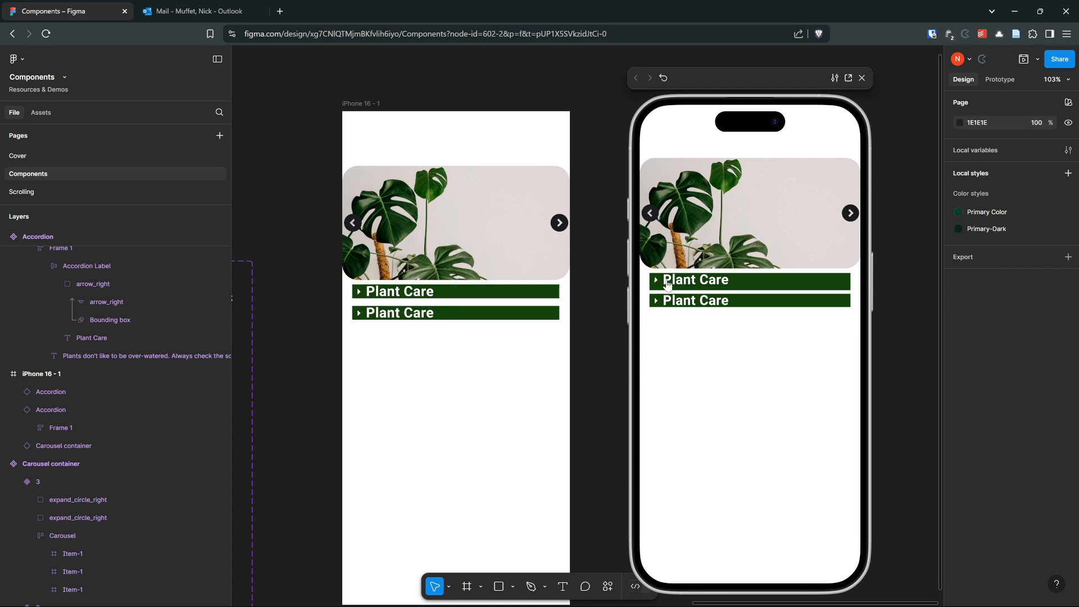
click(665, 283)
click(661, 282)
click(662, 282)
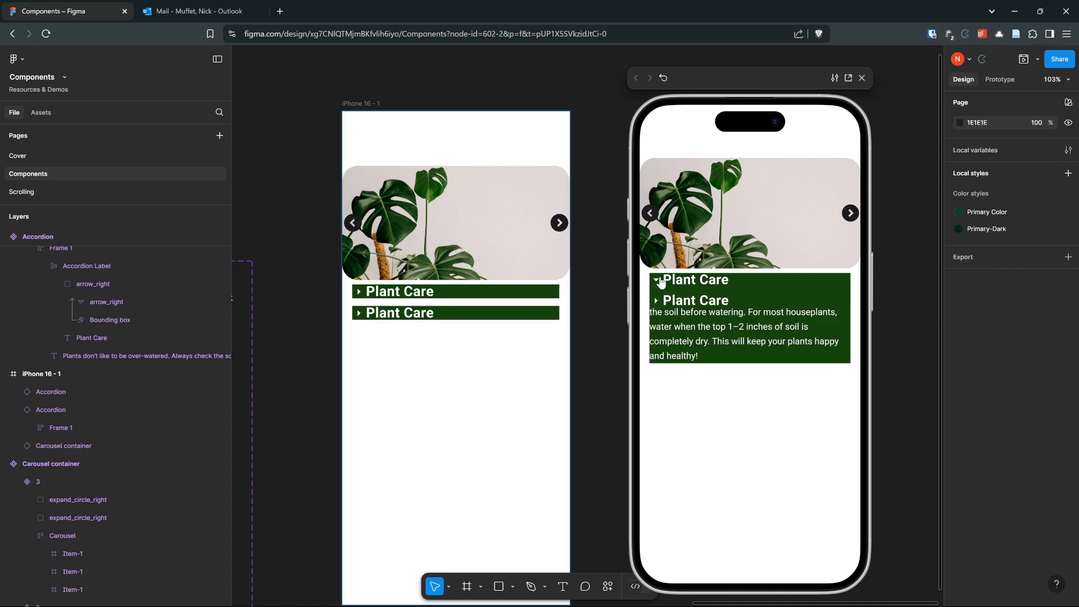
click(661, 282)
click(661, 282)
click(662, 282)
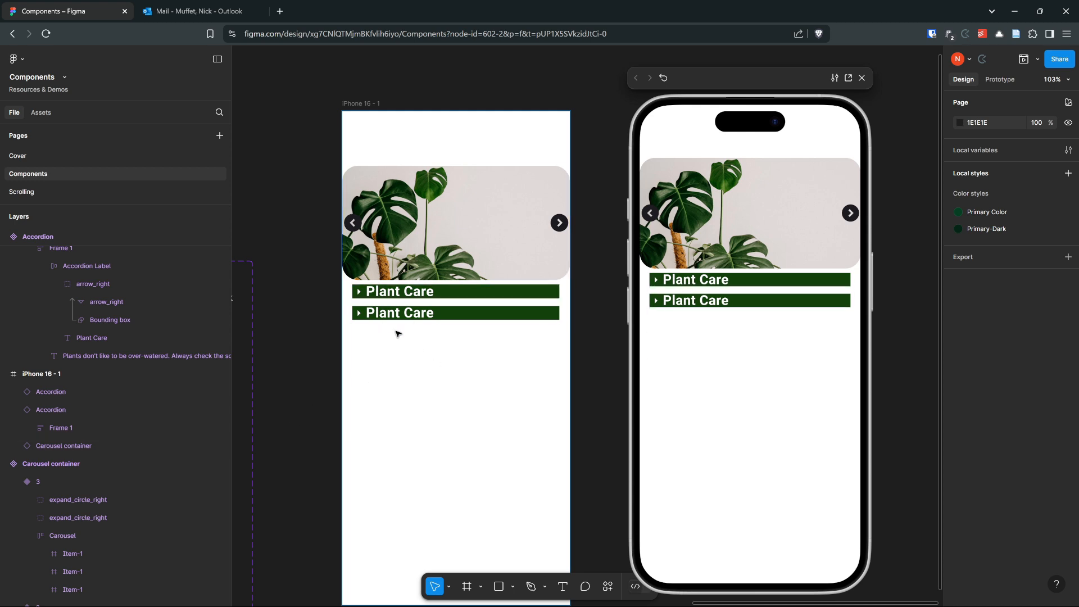
Step: Add vertical auto layout to the iPhone 16 - 1 frame containing the carousel and the two accordions
click(434, 319)
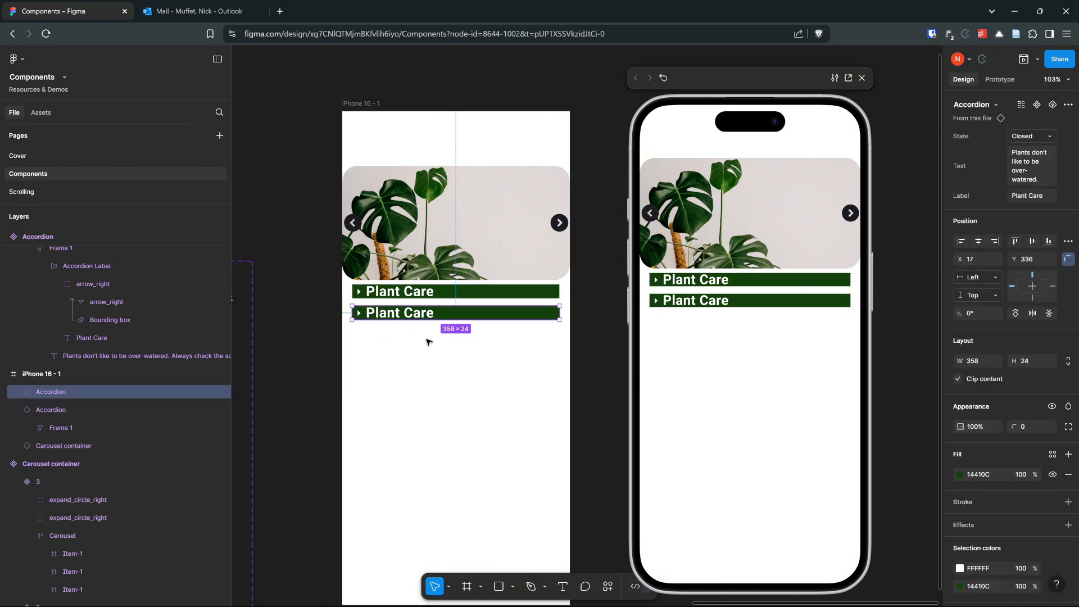
click(356, 105)
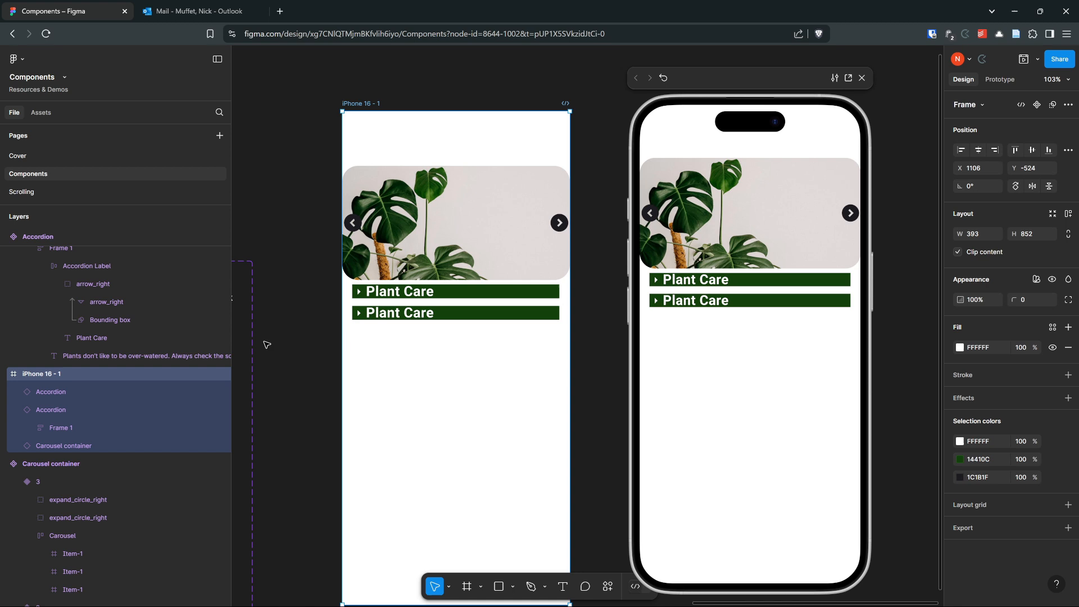
click(1068, 215)
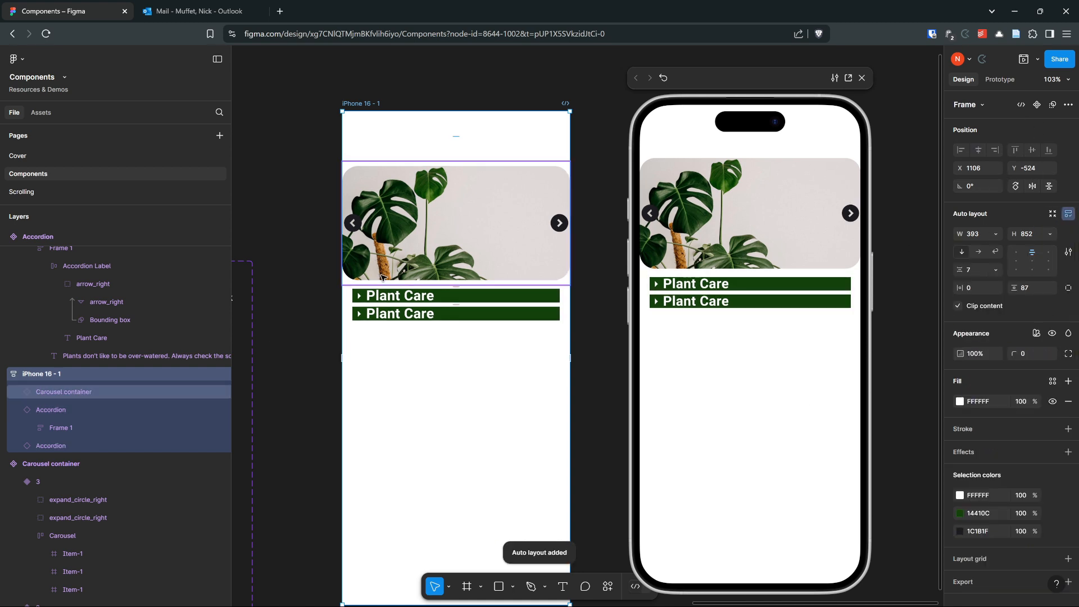
scroll(456, 286, up, 5)
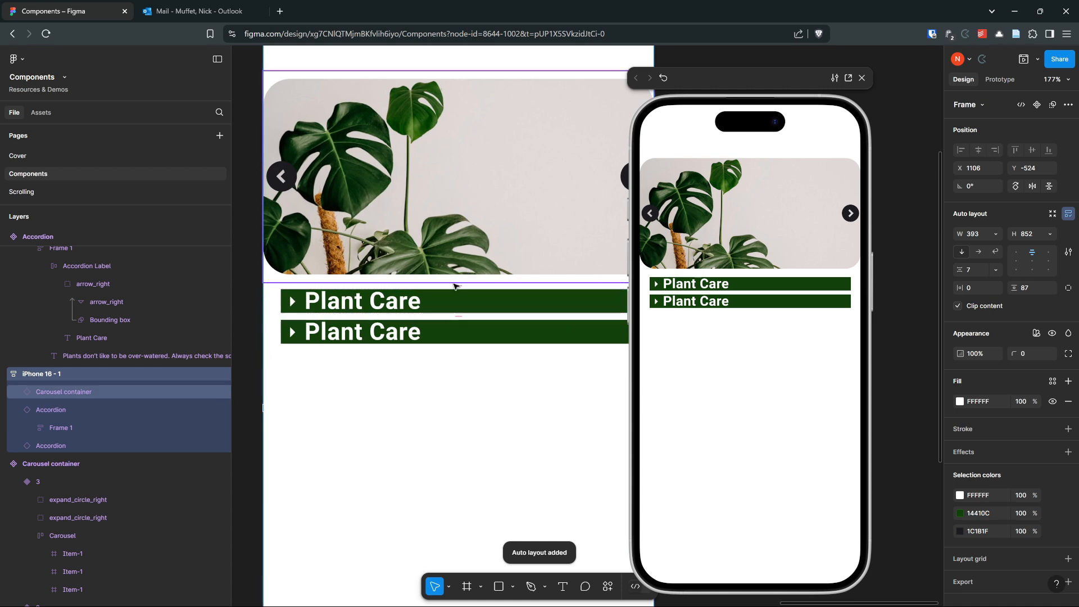
scroll(471, 248, down, 5)
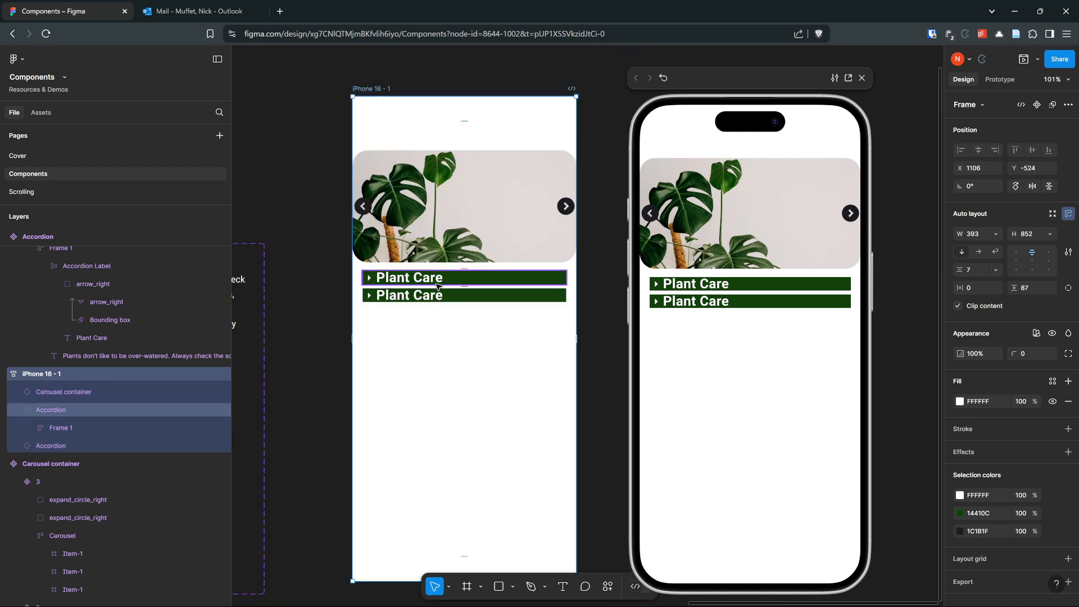
Step: Open and close the upper accordion repeatedly in the preview to check how the lower one moves under auto layout
click(686, 289)
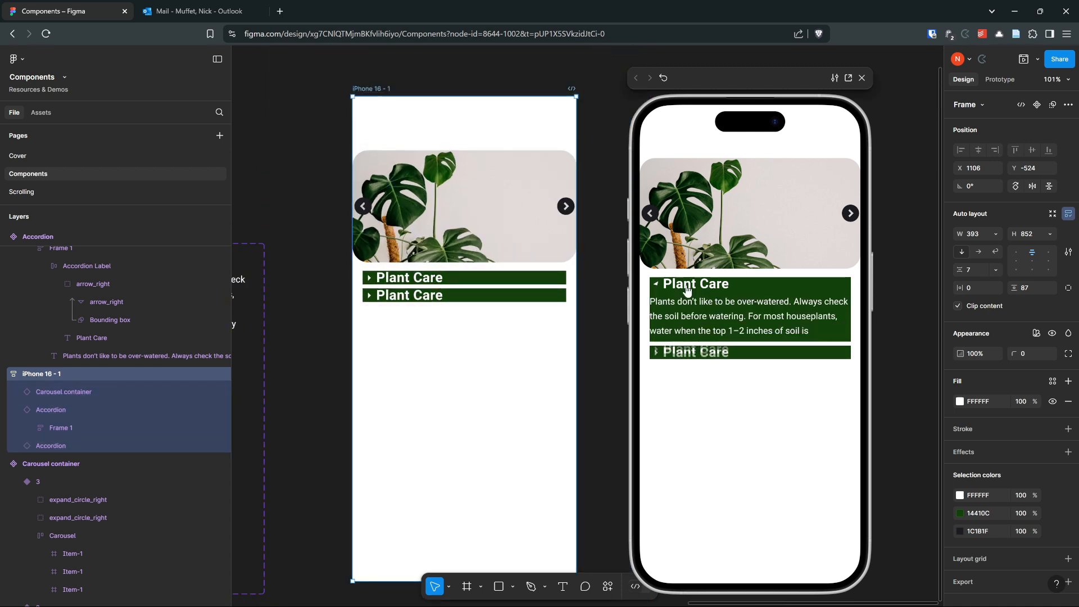
click(687, 289)
click(686, 290)
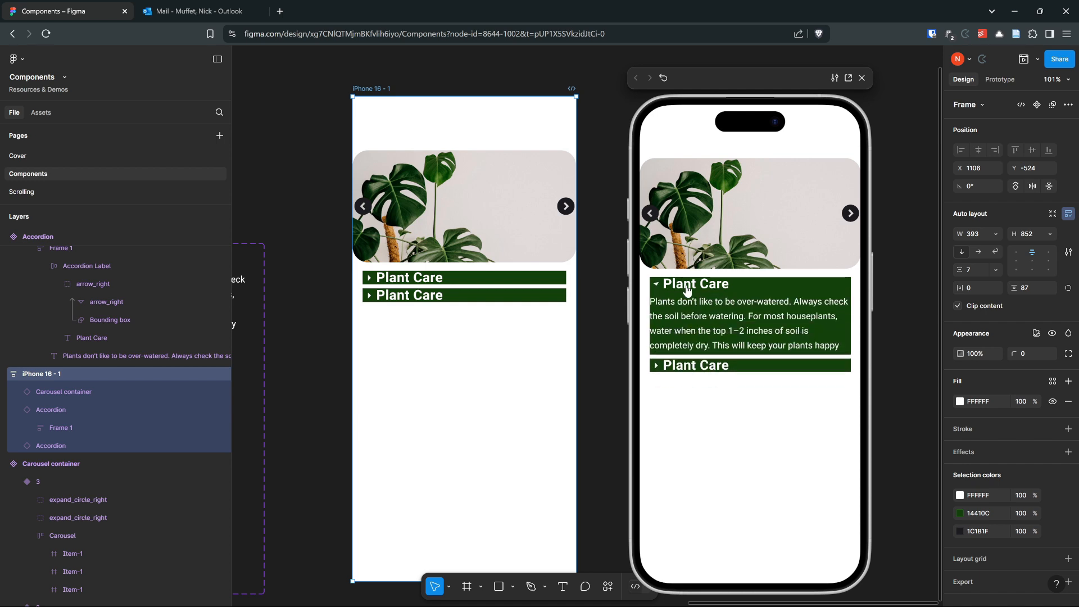
click(686, 289)
click(686, 289)
click(687, 289)
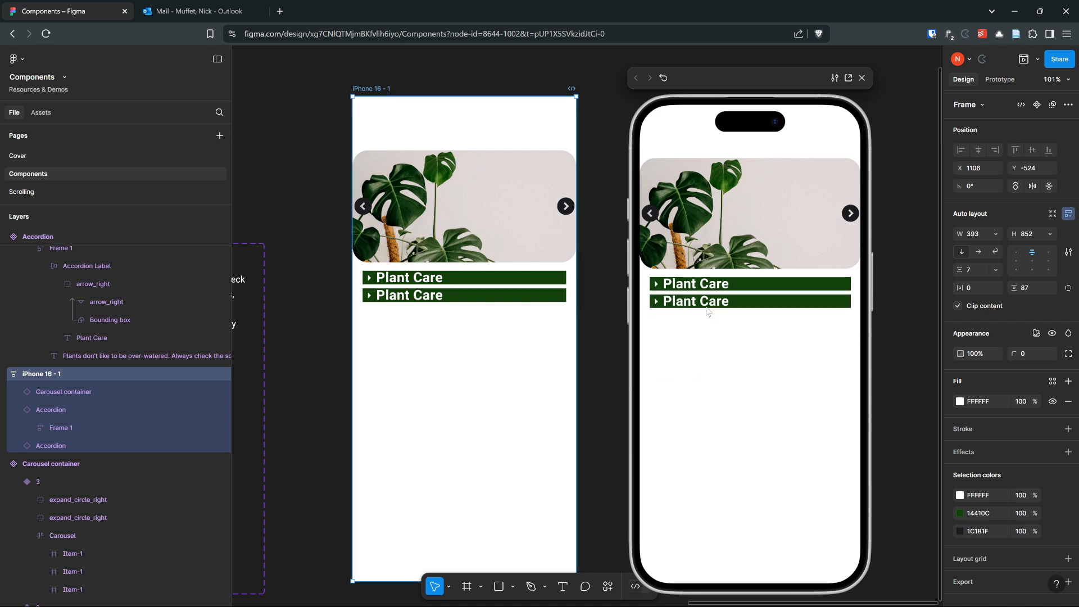
click(708, 288)
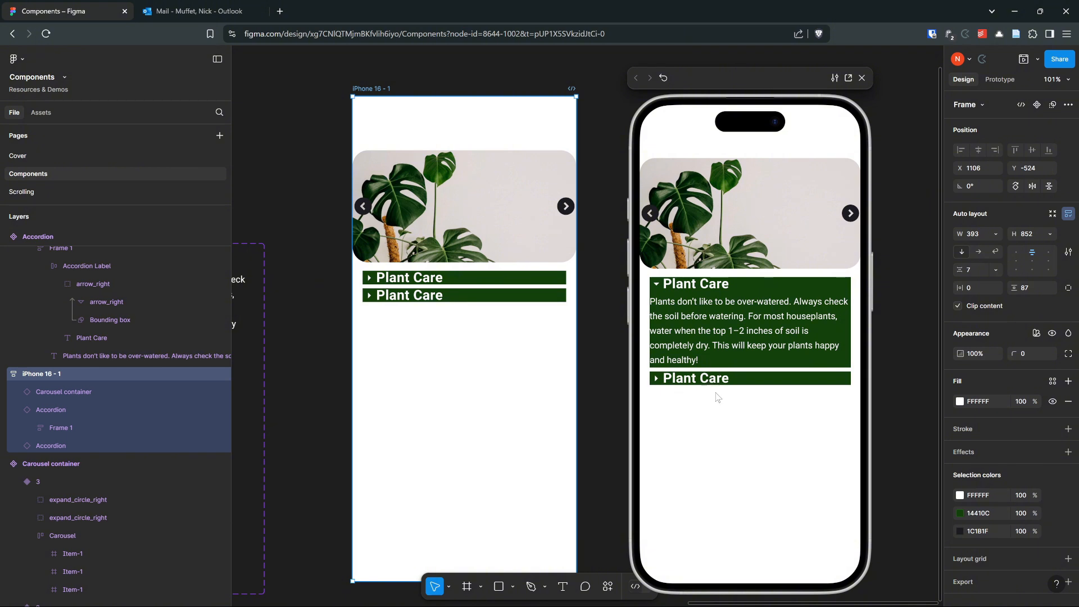
click(674, 288)
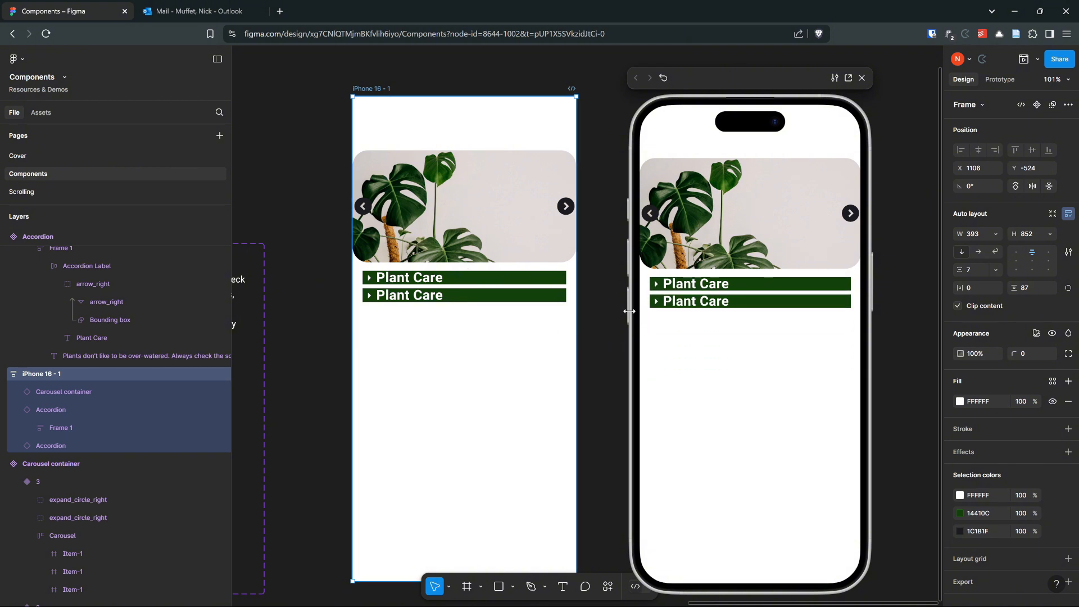
Step: Set the lower accordion's Label to "Cost" and its Text to "House plants vary in cost."
click(411, 299)
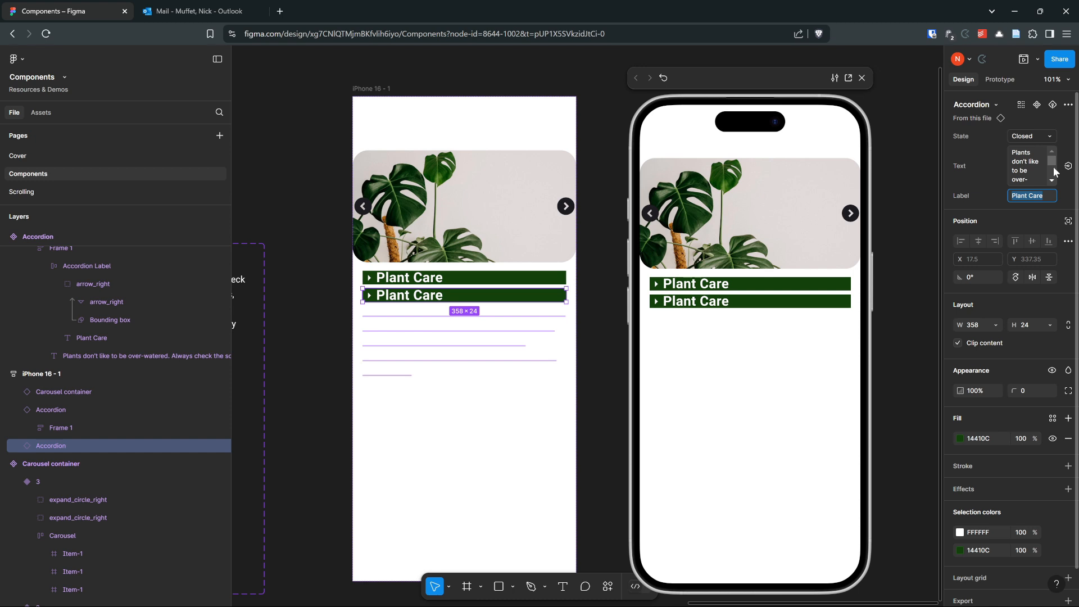
text(Cost)
click(1018, 164)
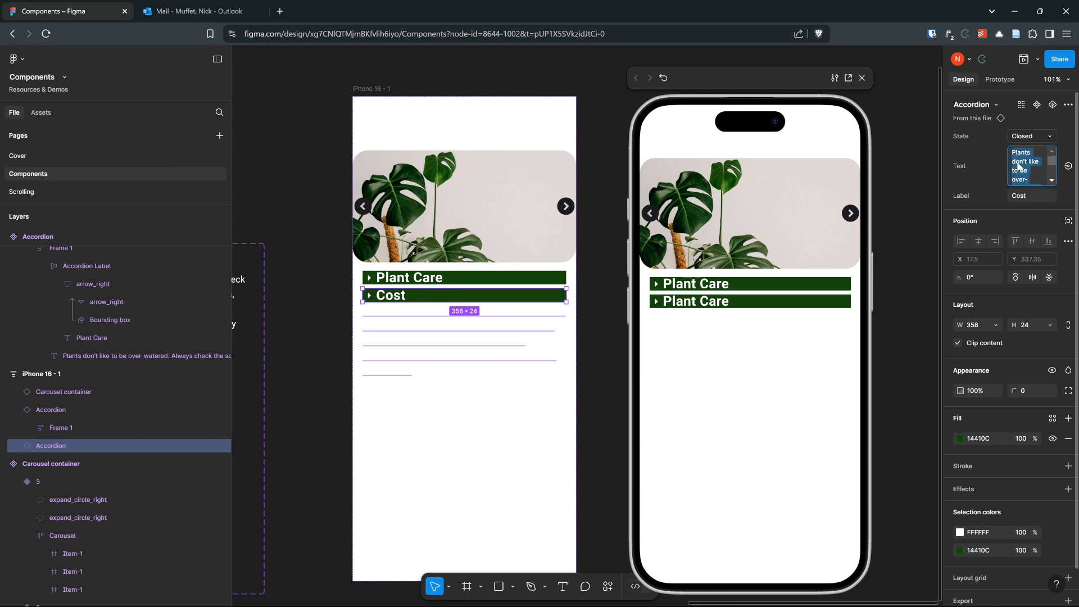
text(House plants vary in cost.)
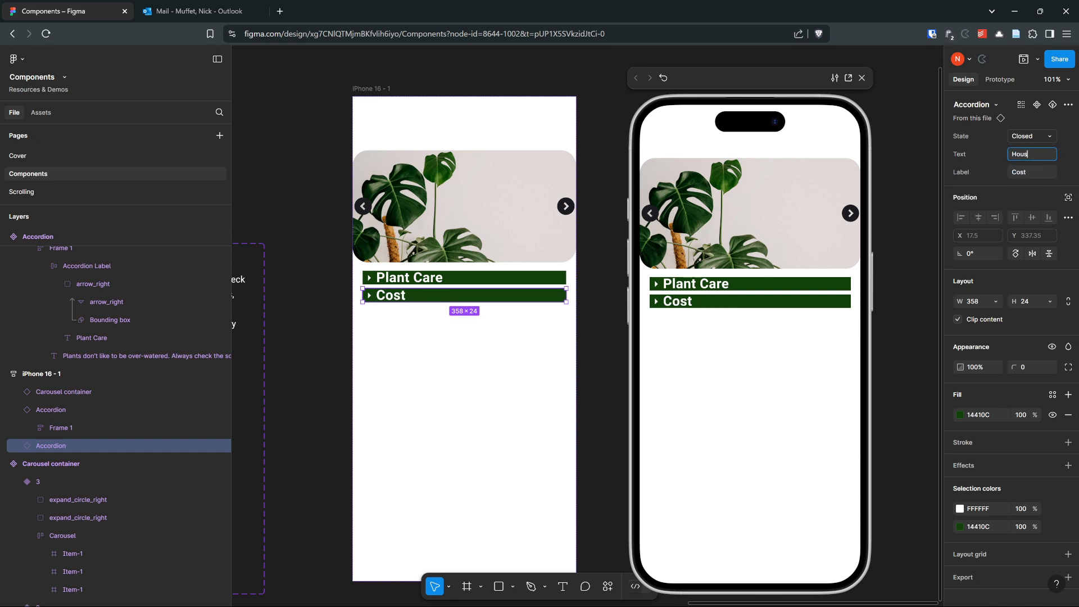
click(501, 397)
Step: Test opening and closing the Plant Care accordion and the Cost accordion in the preview
click(725, 286)
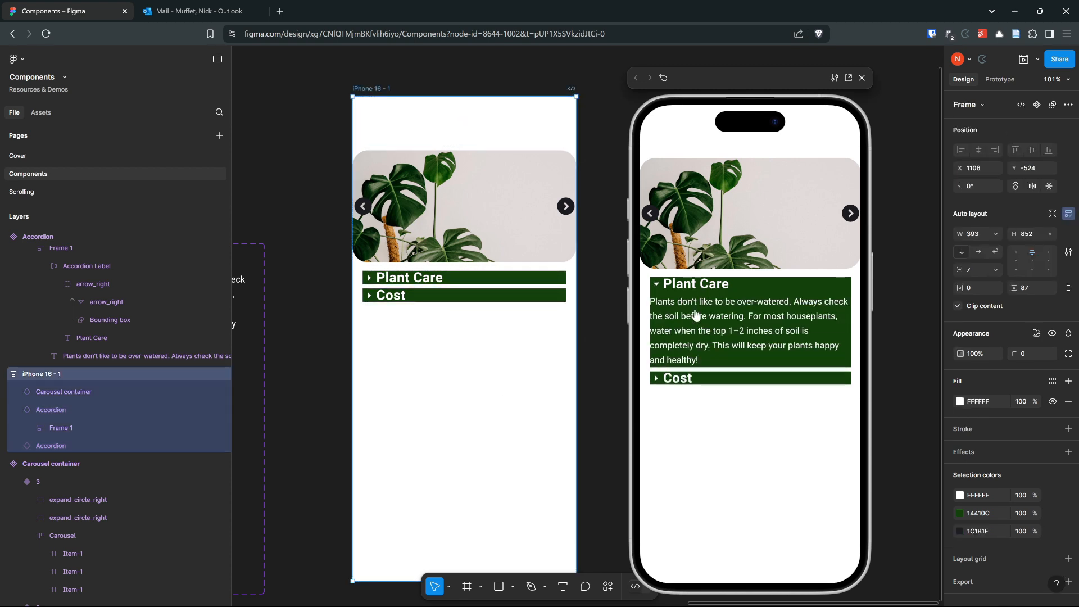
click(699, 284)
click(685, 302)
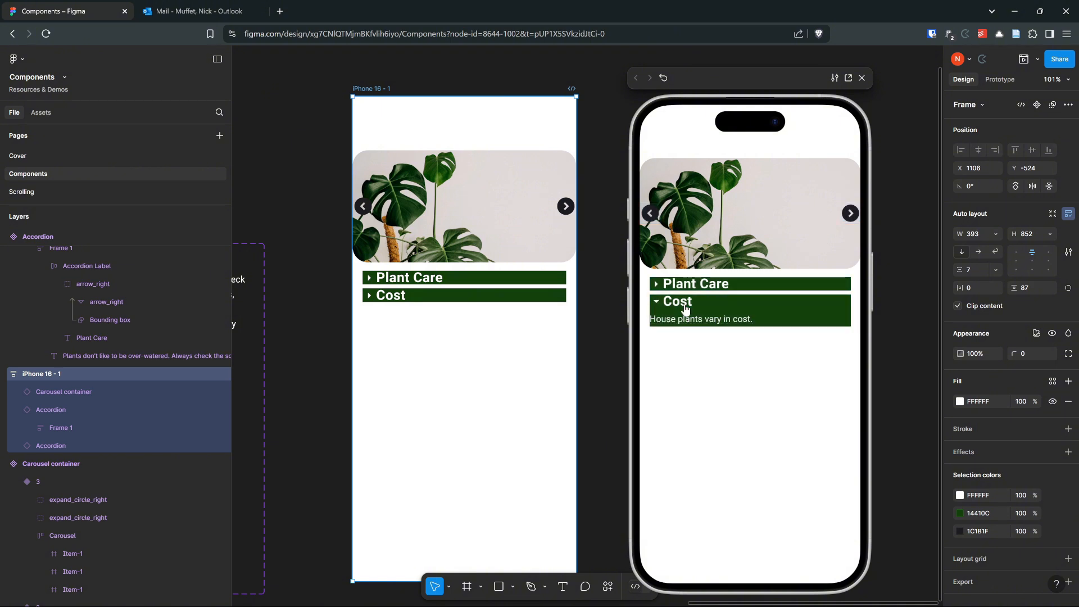
click(686, 302)
Step: Test the carousel's forward and back arrows in the preview, and open and close the Plant Care accordion again
click(852, 216)
click(855, 219)
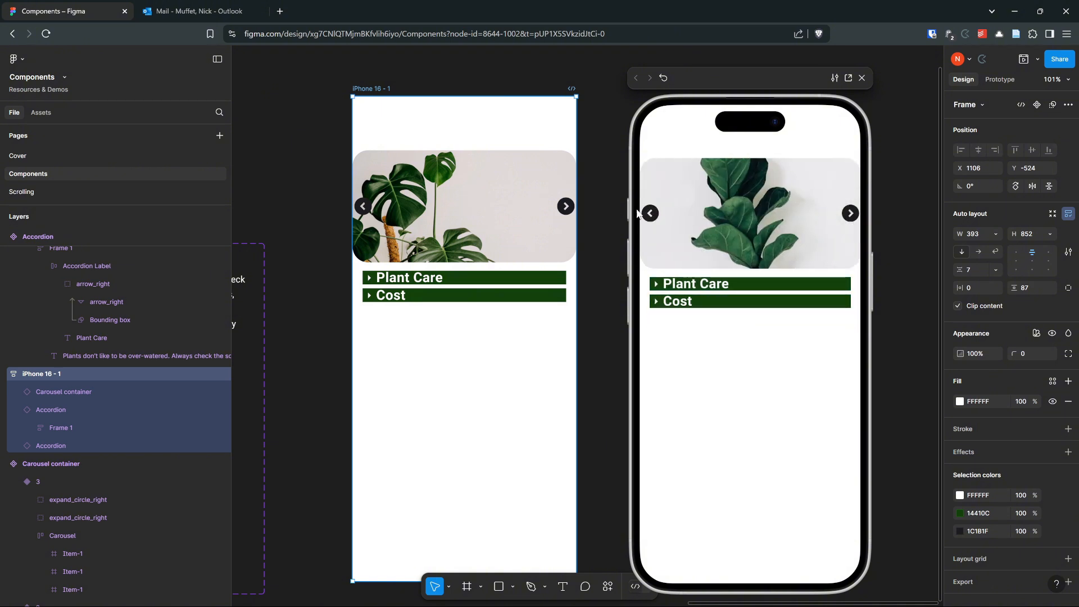
click(659, 224)
click(650, 214)
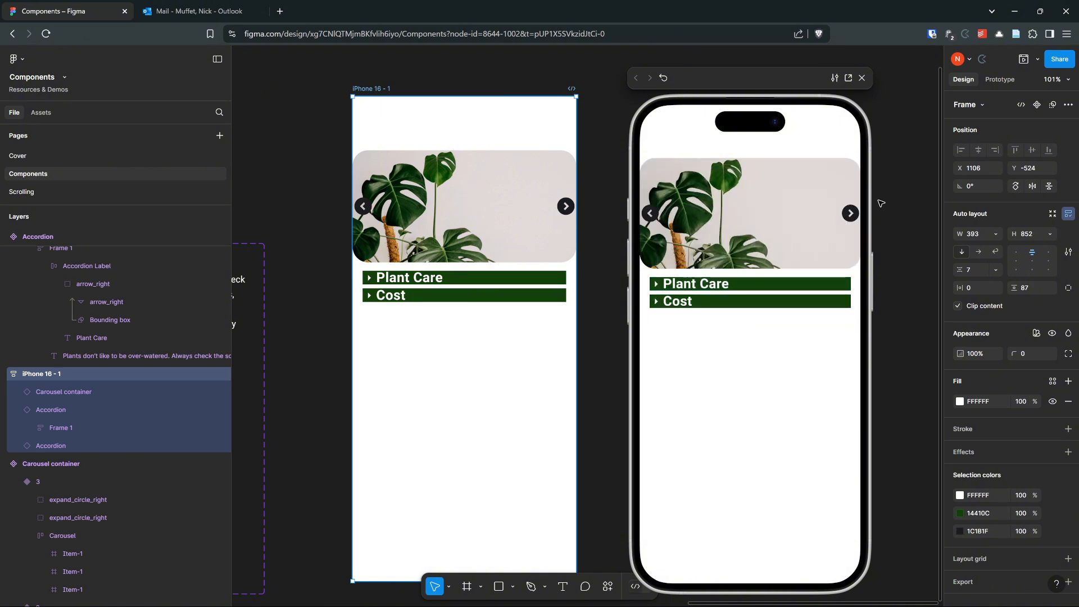
click(678, 285)
click(668, 289)
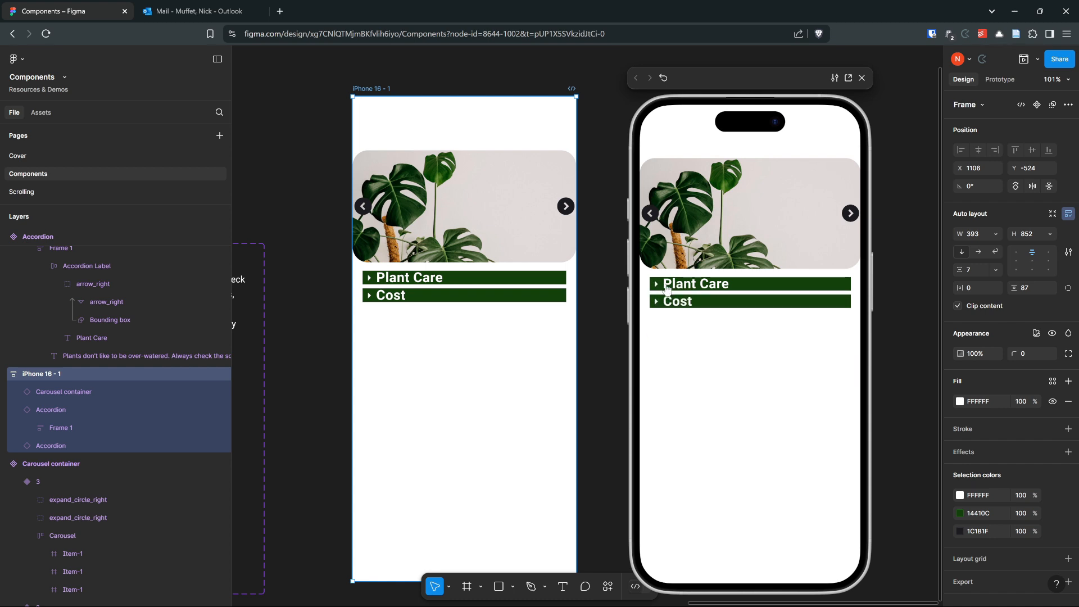